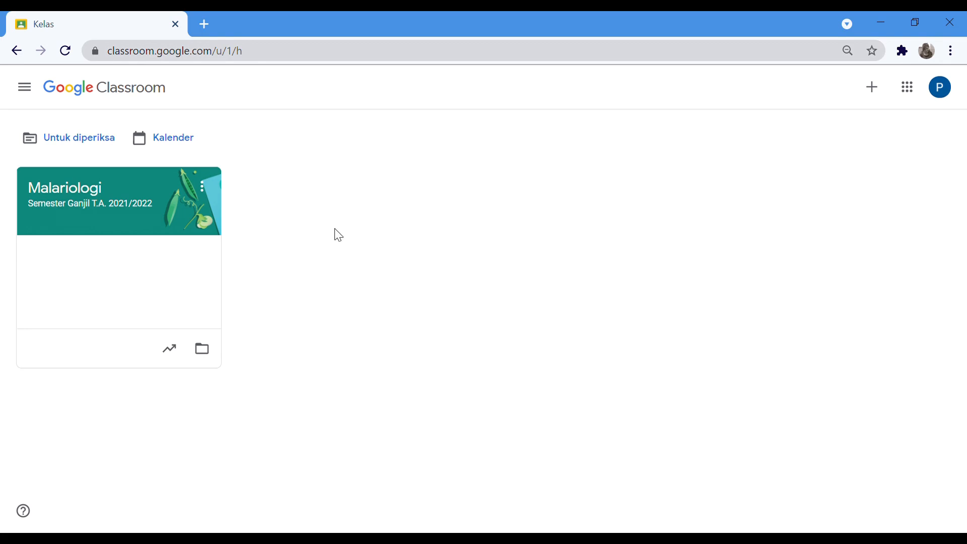
Step: Open the Malariologi class and start a new question (Pertanyaan) in its classwork
left_click(105, 210)
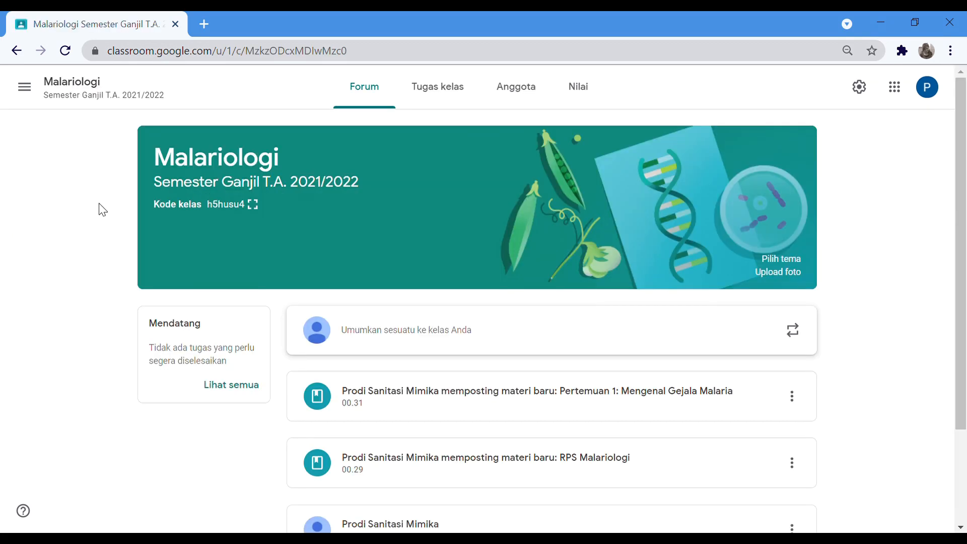
left_click(452, 106)
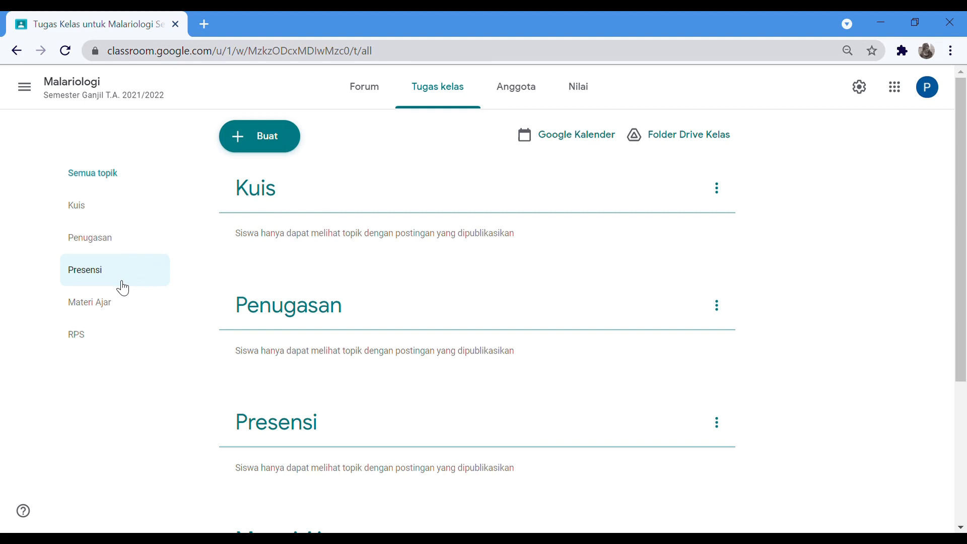
left_click(262, 144)
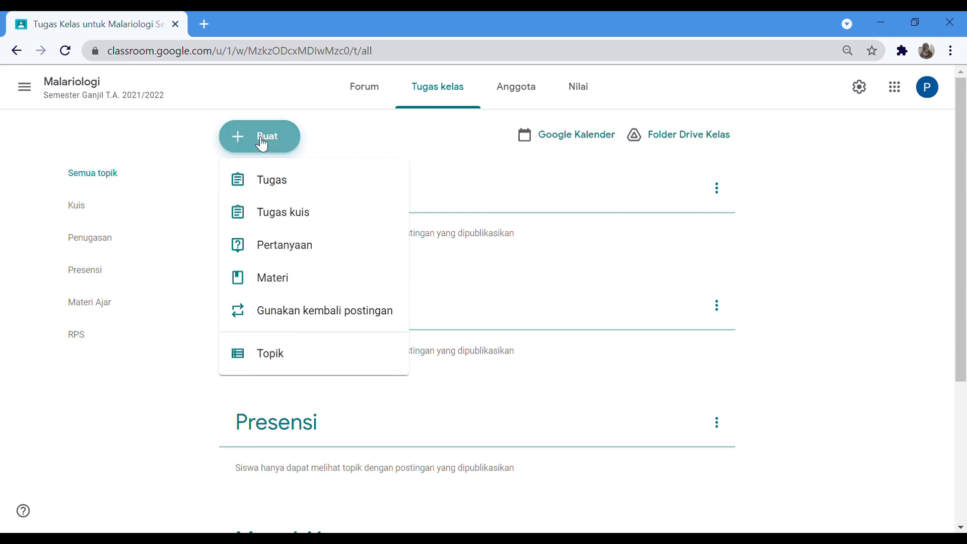
left_click(291, 246)
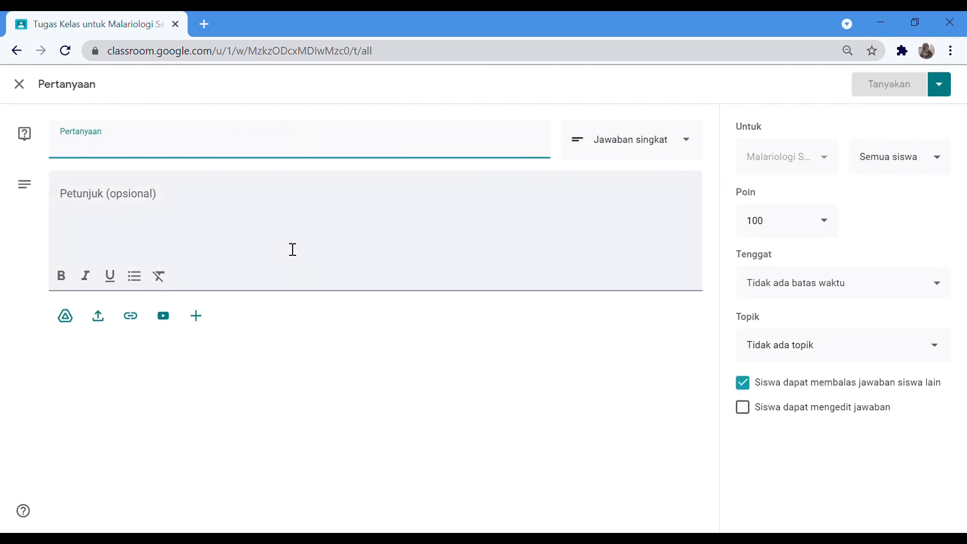
Step: Title the question "Daftar Hadir Pertemuan 1 (13 September 2021)"
type("Da")
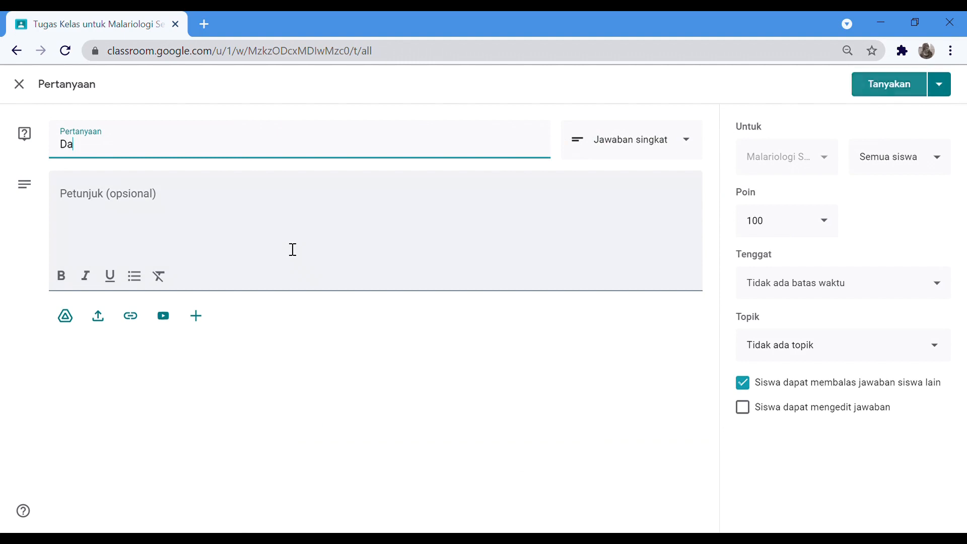
type("ftar Had")
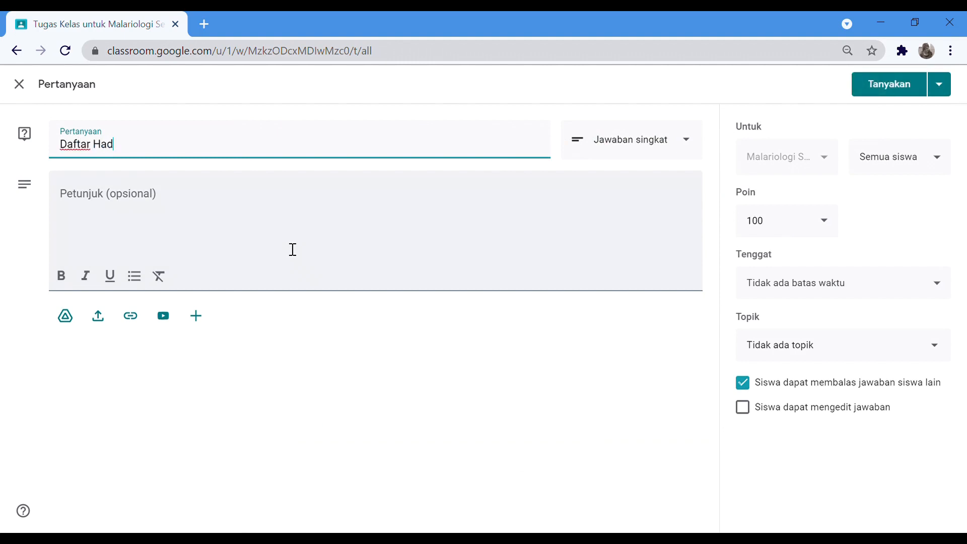
type("ir Pertemuan 1 (13")
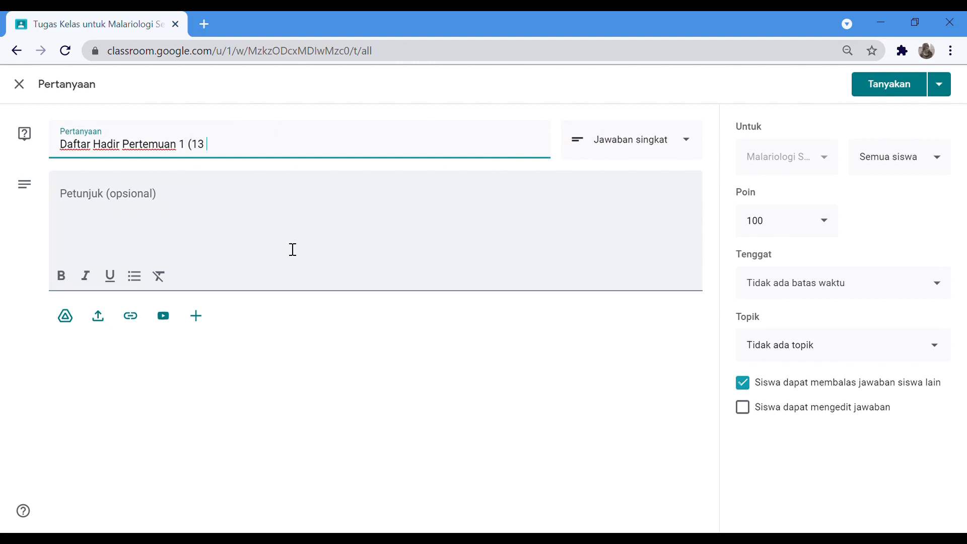
type(" Septembe")
key("BackSpace")
type("r 2021)")
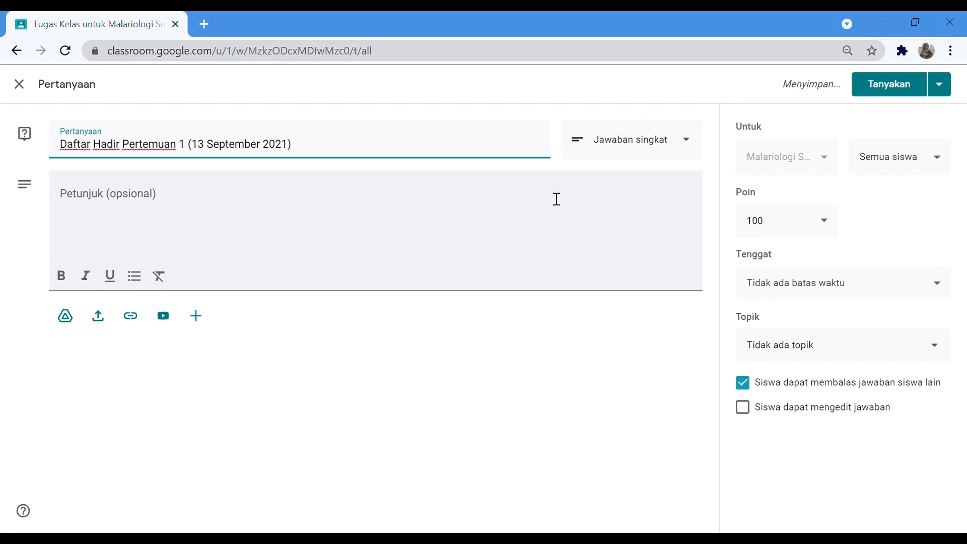
Step: Enter the question instructions "Silahkan diisi daftar hadir pada pertemuan 1 tanggal 13 September 2021 sesuai kehadiran Anda."
left_click(332, 232)
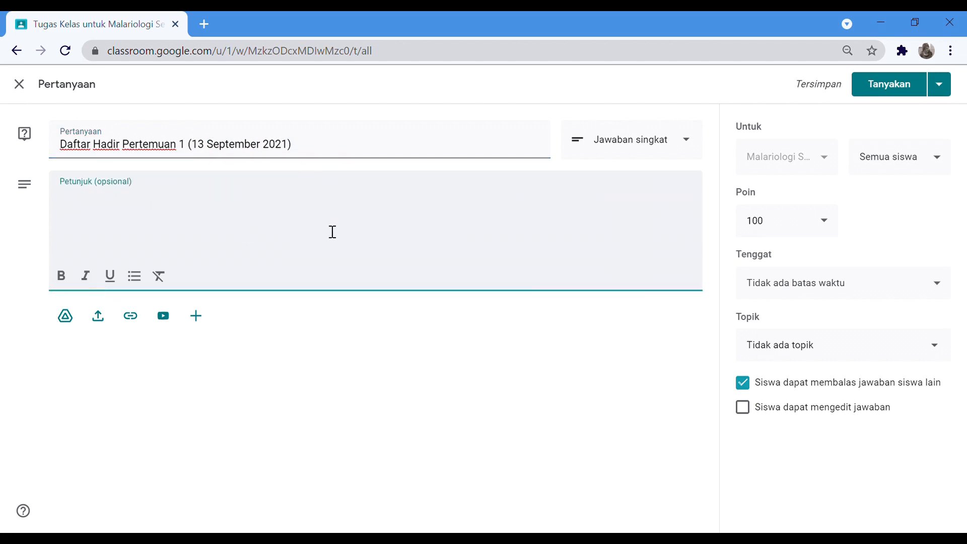
type("Silahkan d")
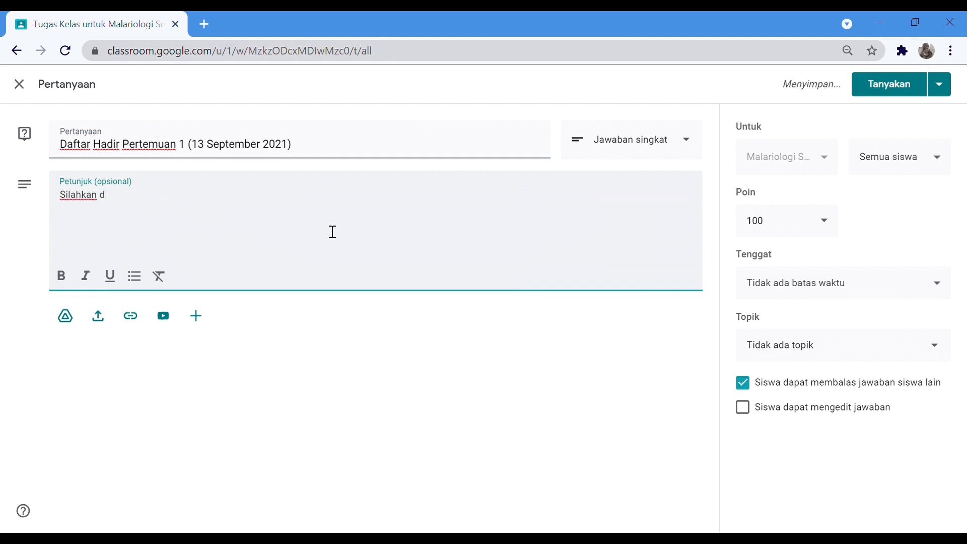
type("iisi daf")
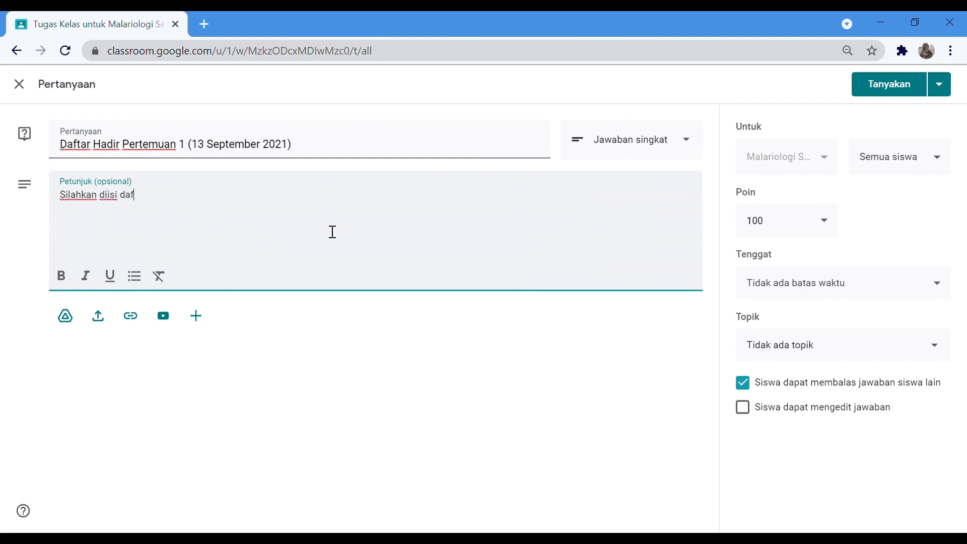
type("tar hadir pada perte")
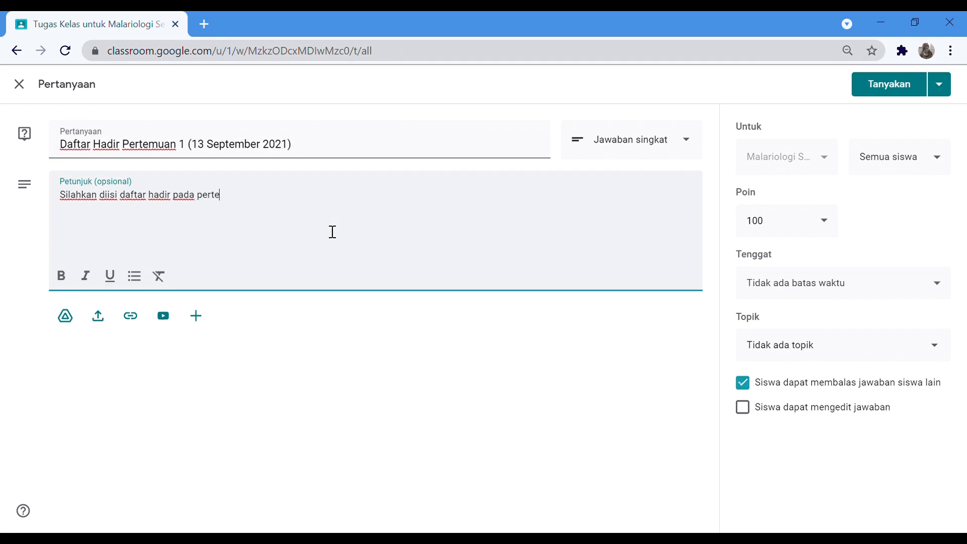
type("muan 1 tanggal 13 Se")
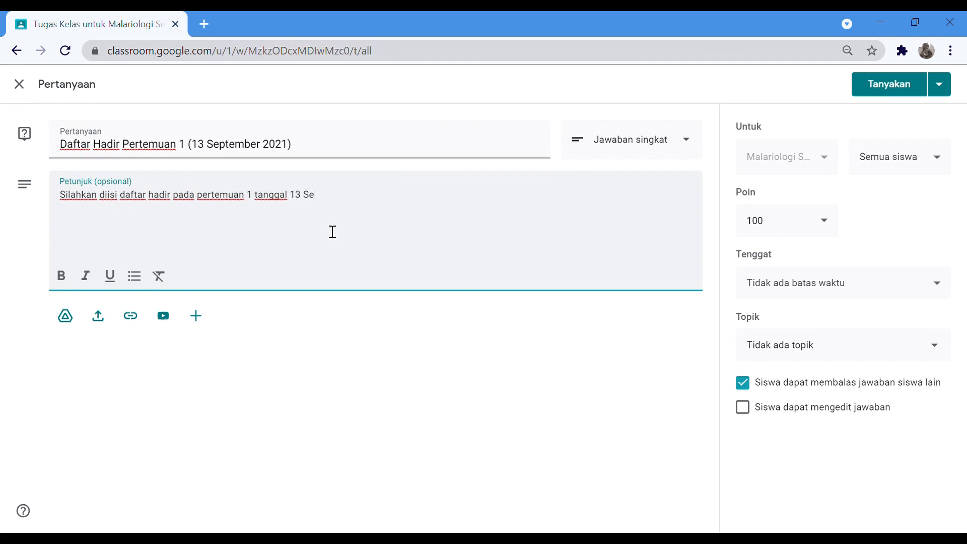
type("ptember 2021 sesuai keha")
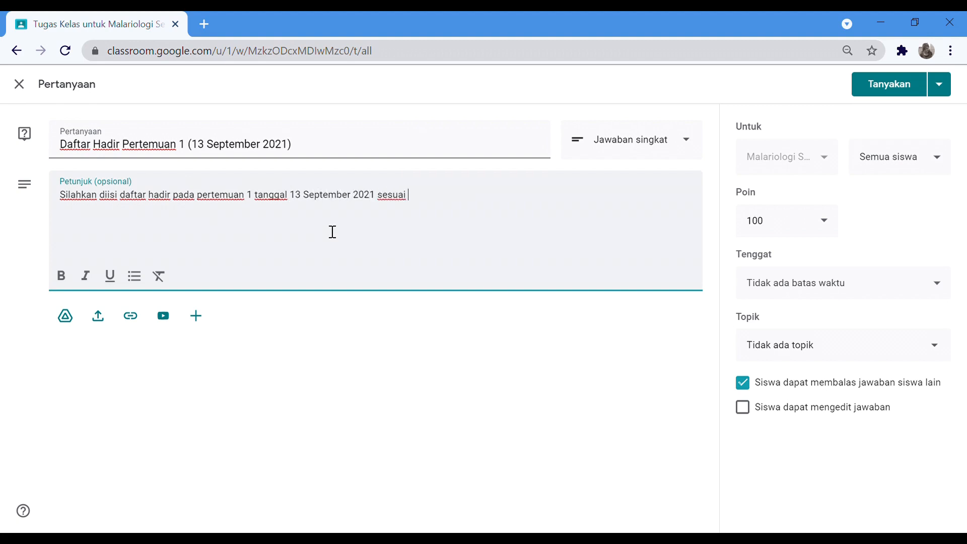
type("diran Anda.")
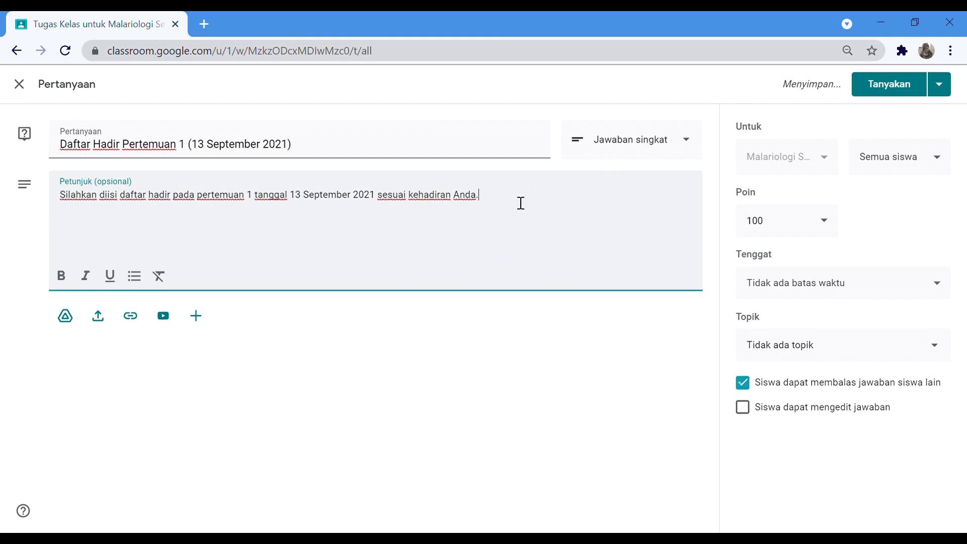
Step: Make the question multiple choice (Pilihan ganda) with the answer options Hadir, Izin and Sakit
left_click(693, 142)
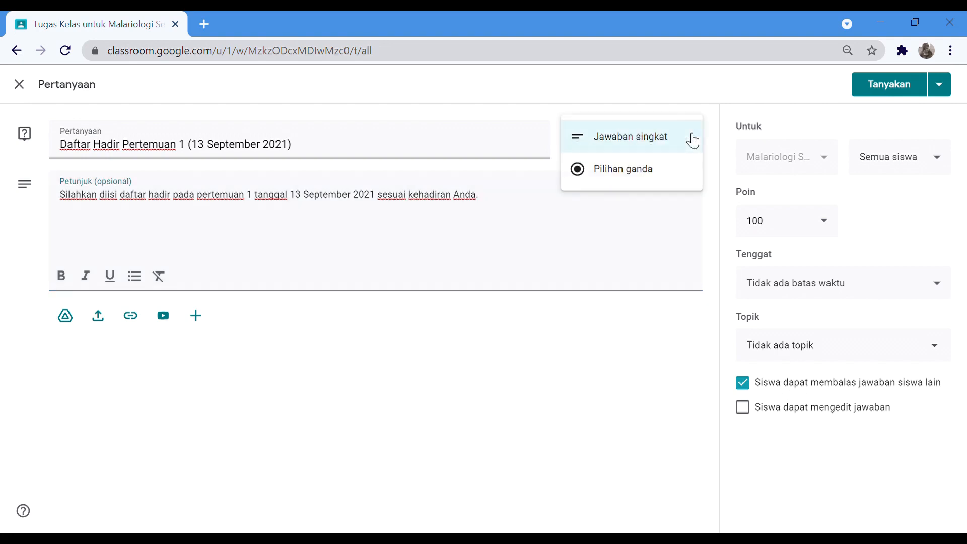
left_click(659, 178)
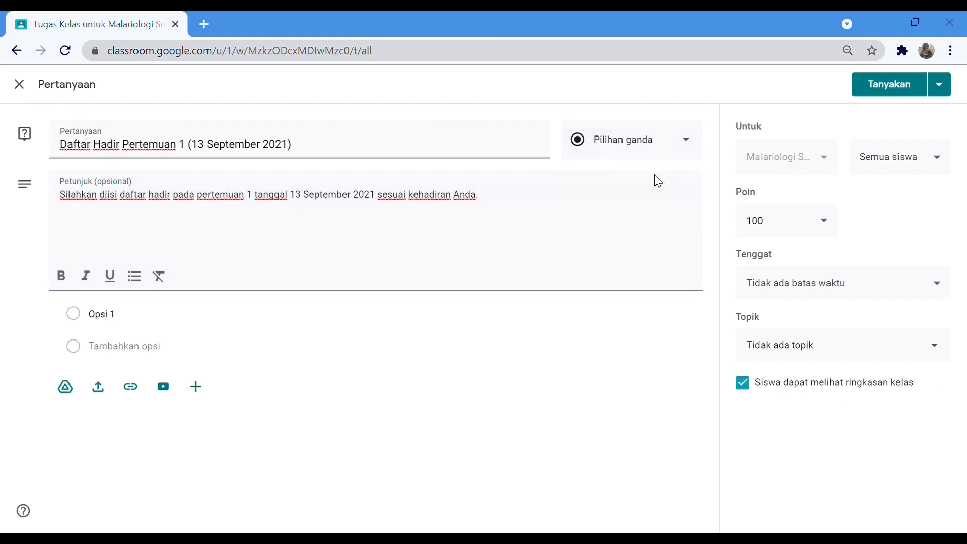
left_click(131, 320)
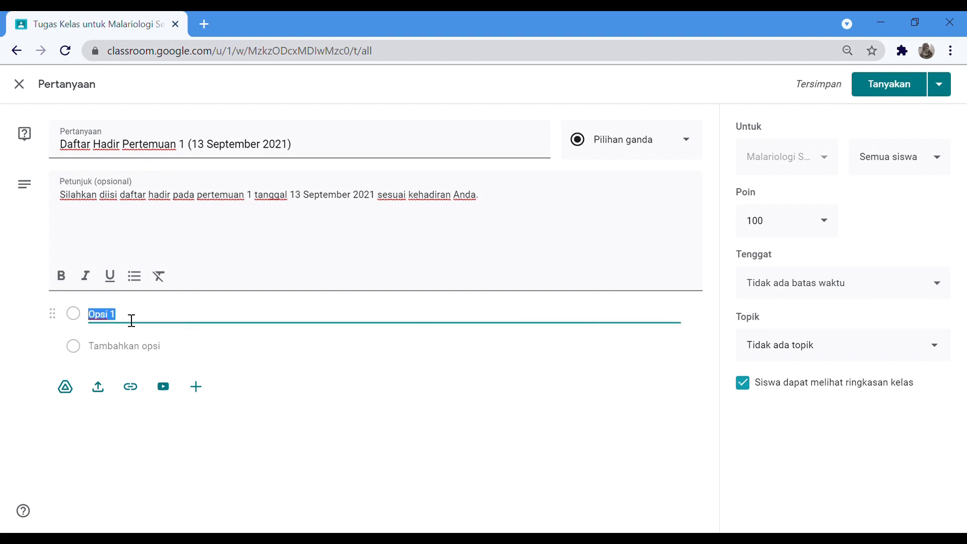
type("Hadir")
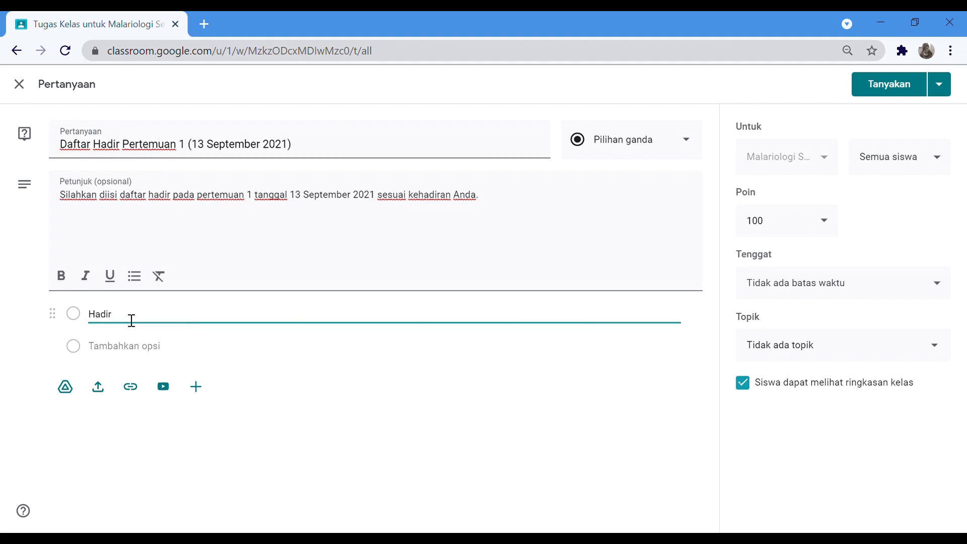
left_click(122, 355)
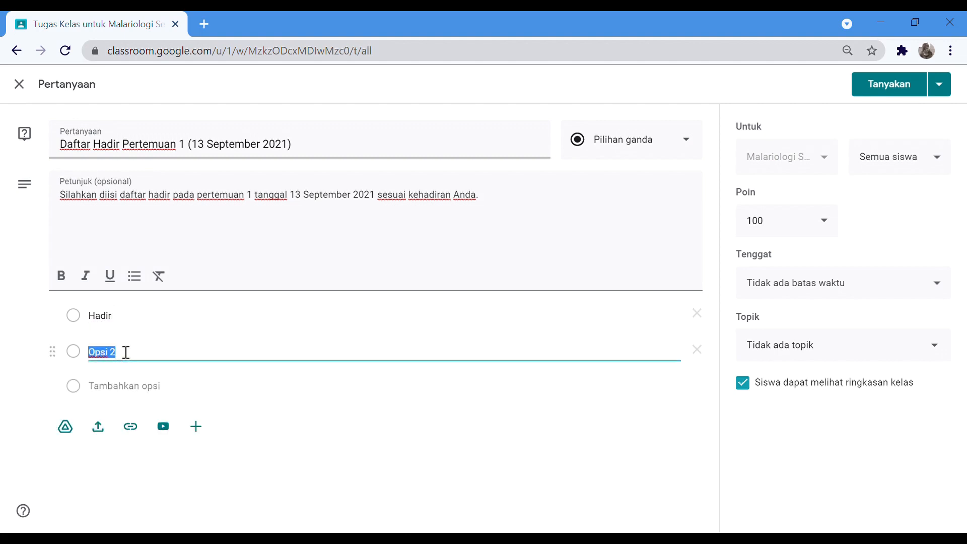
type("Izin")
left_click(120, 386)
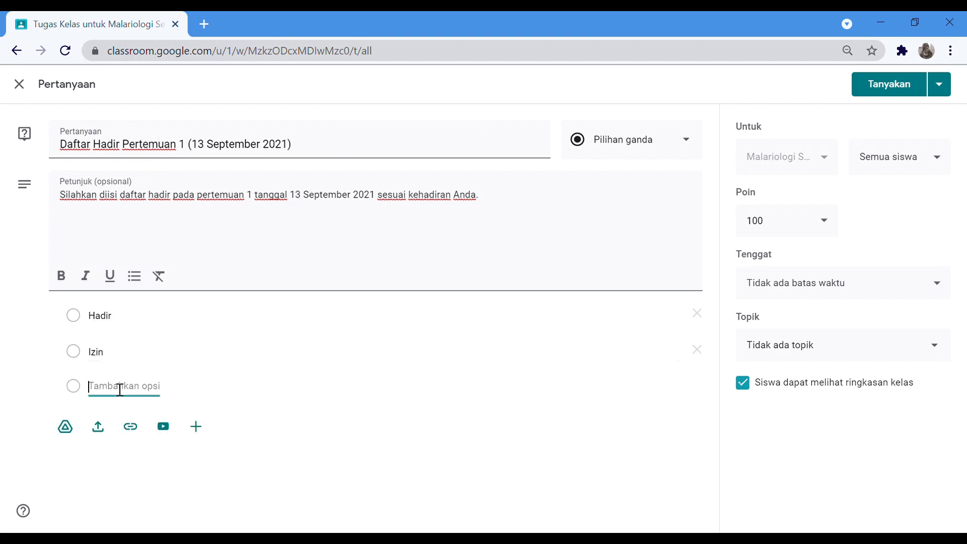
type("Sakit")
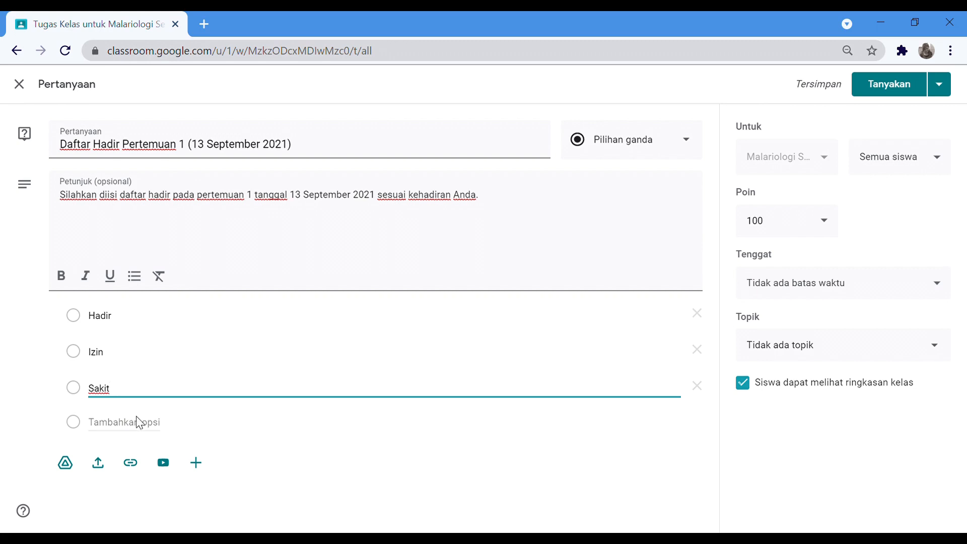
left_click(470, 446)
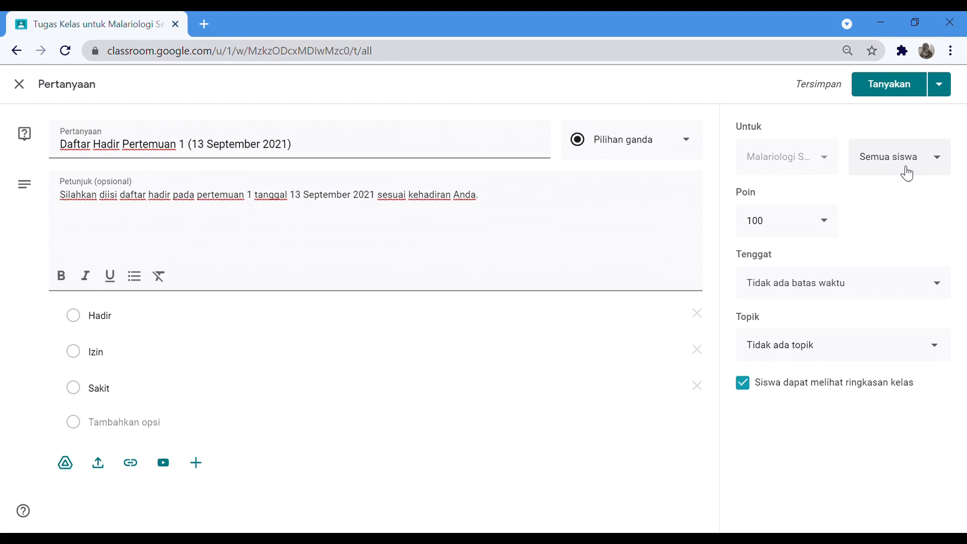
Step: Make the question ungraded (Tidak dinilai) and assign it to the topic Presensi
left_click(817, 231)
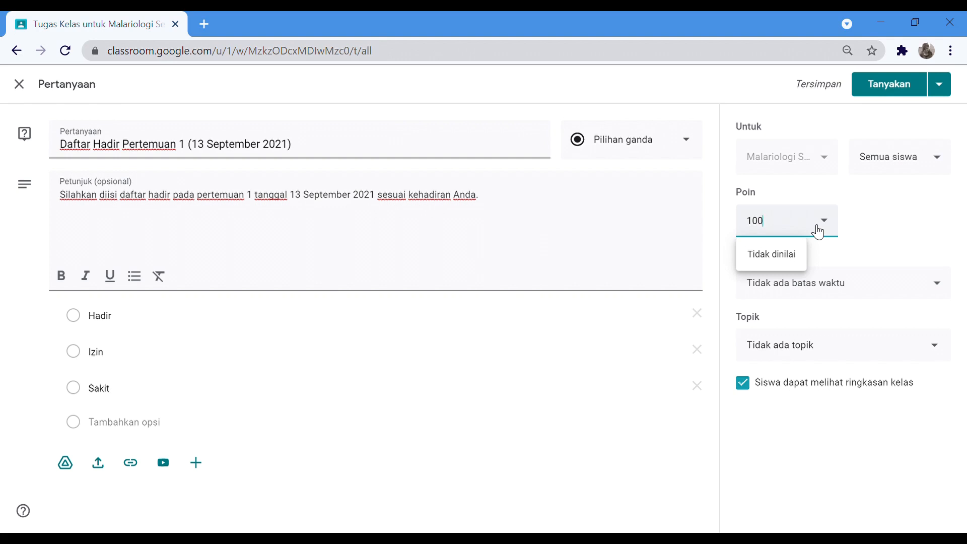
left_click(786, 253)
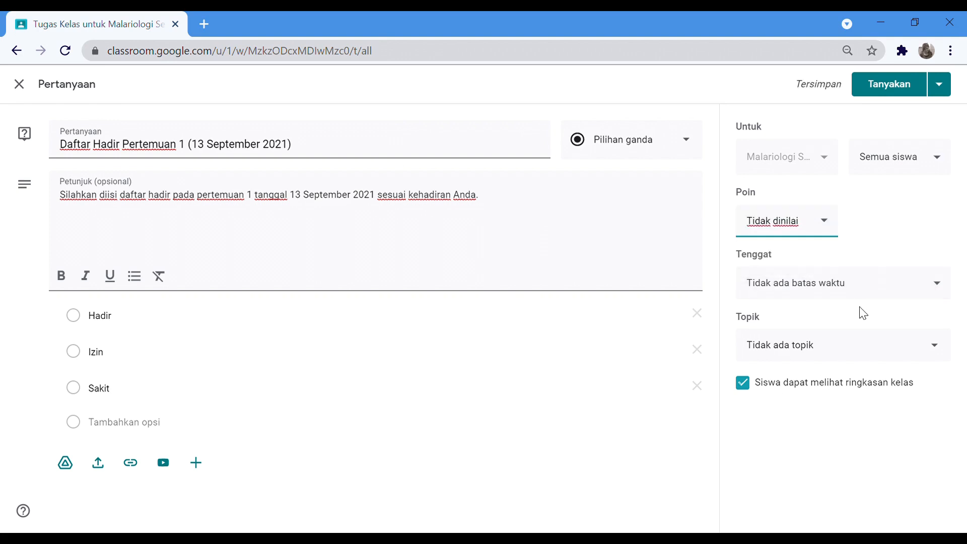
left_click(876, 346)
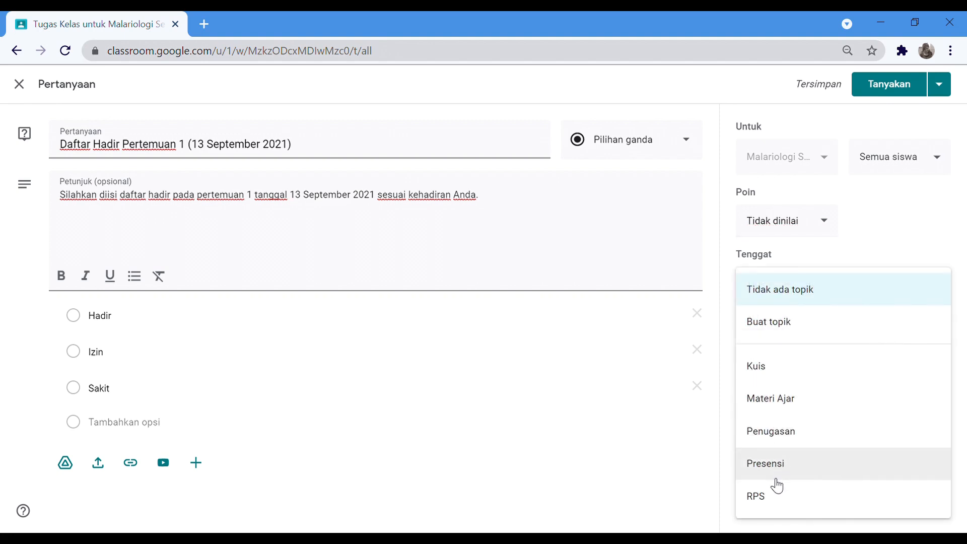
left_click(809, 476)
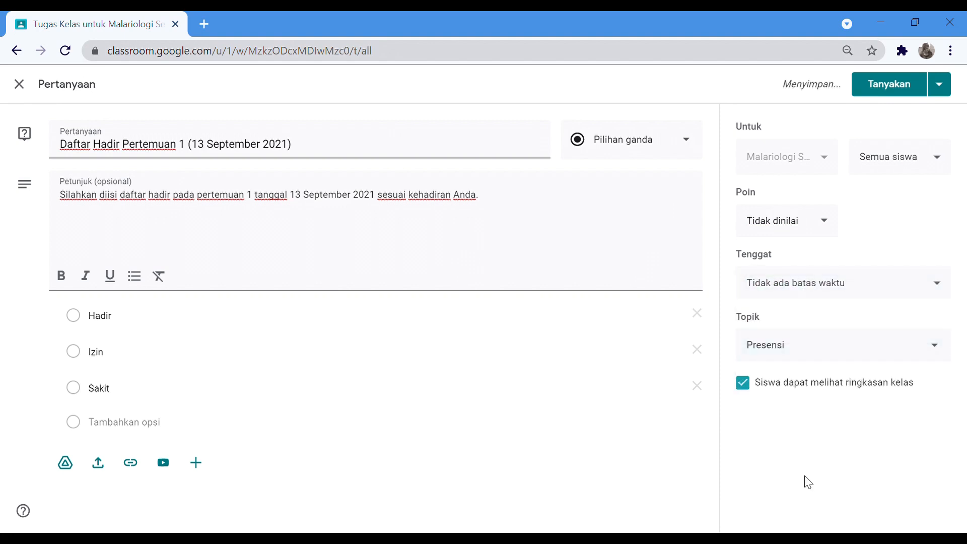
Step: Set the question's due date to 13 Sep 2021 at 12.00 and stop students from seeing the class summary
left_click(940, 291)
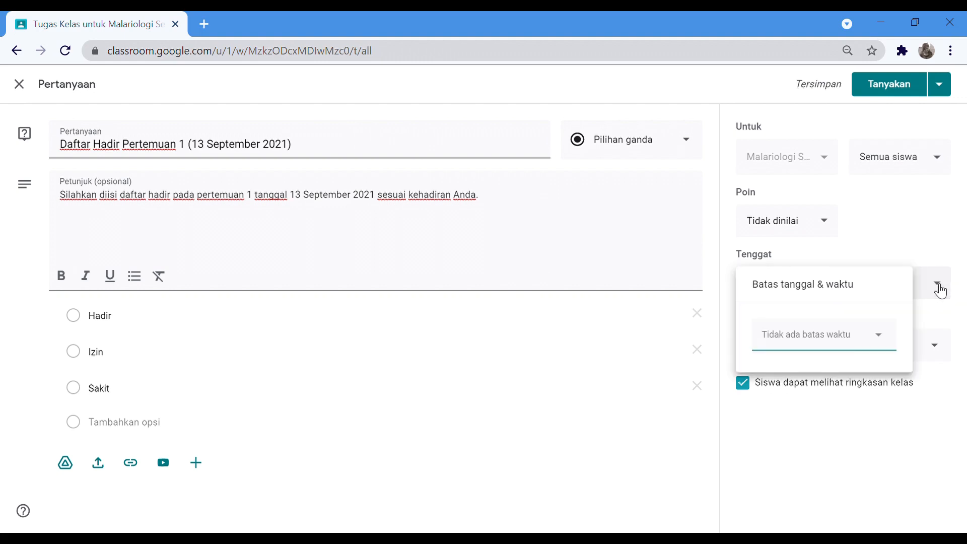
left_click(852, 343)
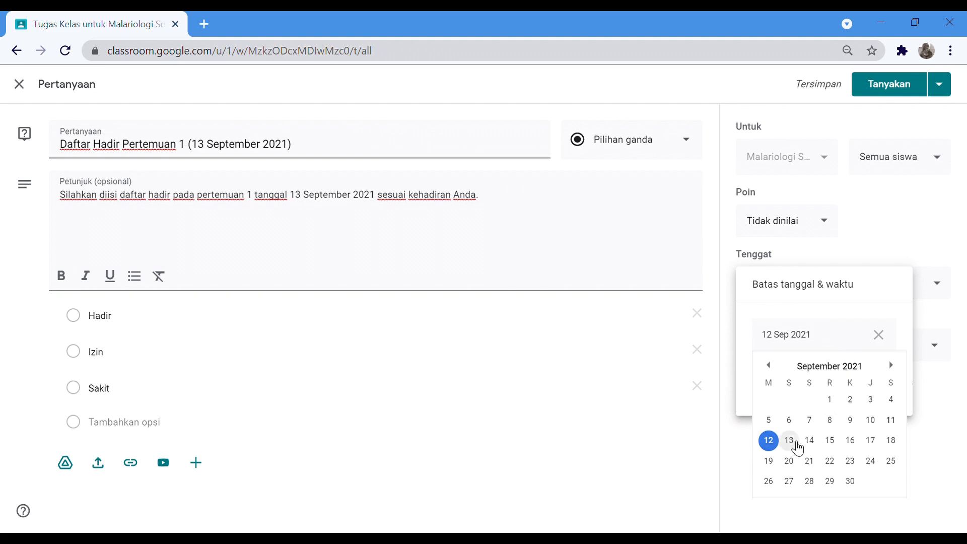
left_click(789, 440)
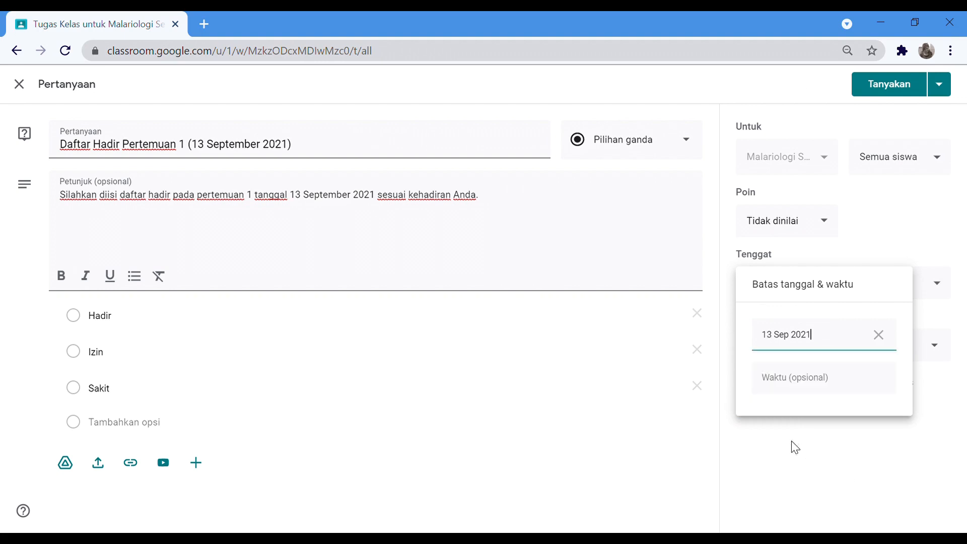
left_click(783, 388)
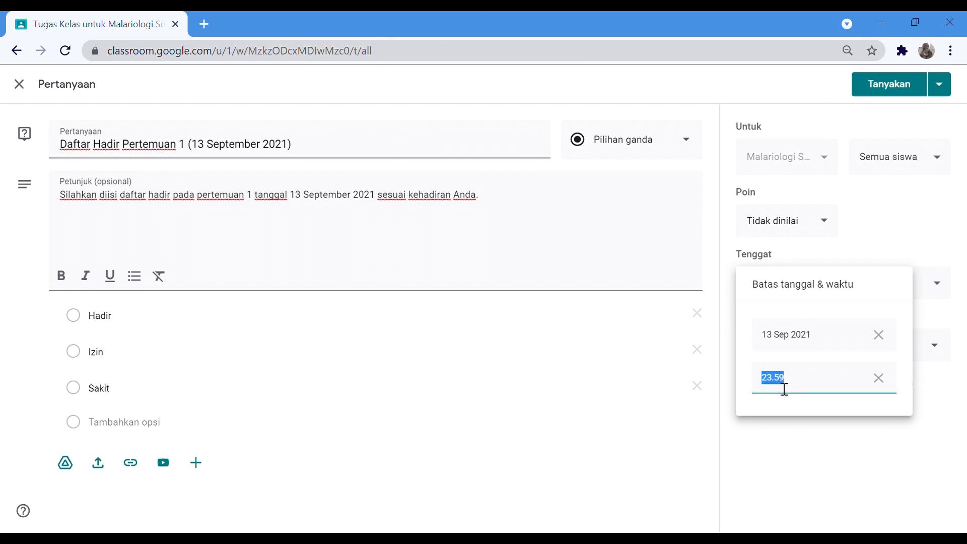
type("12.00")
left_click(801, 455)
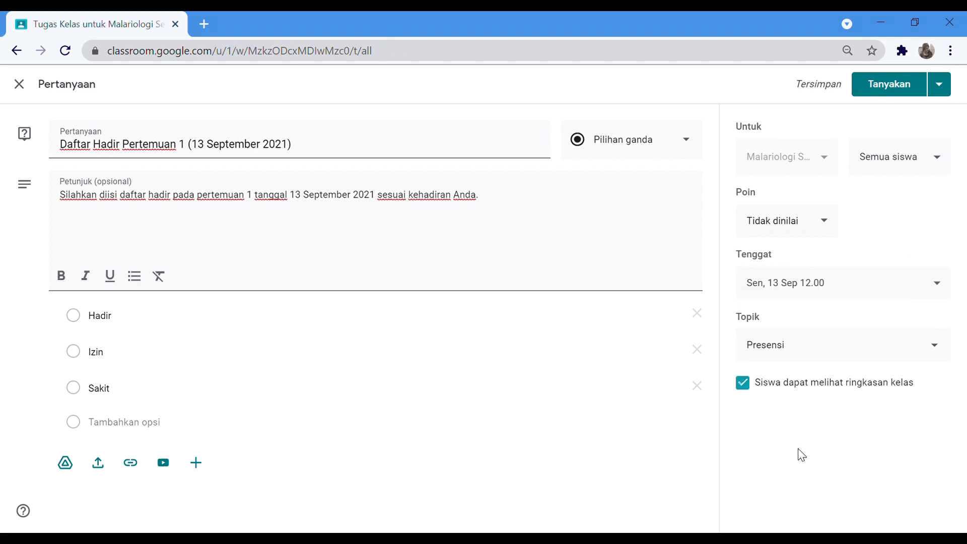
left_click(743, 383)
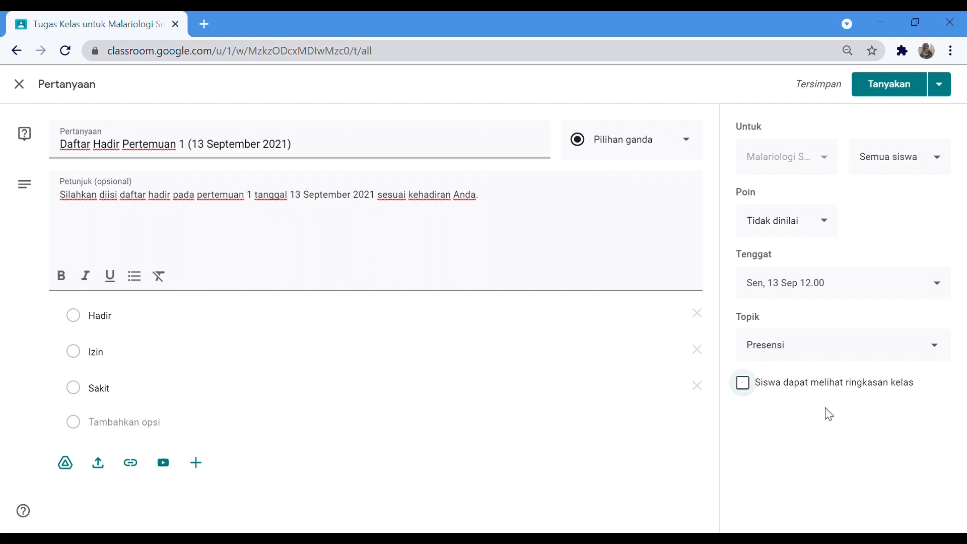
Step: Schedule the meeting 1 attendance question for 13 Sep 2021 at 09.00
left_click(940, 85)
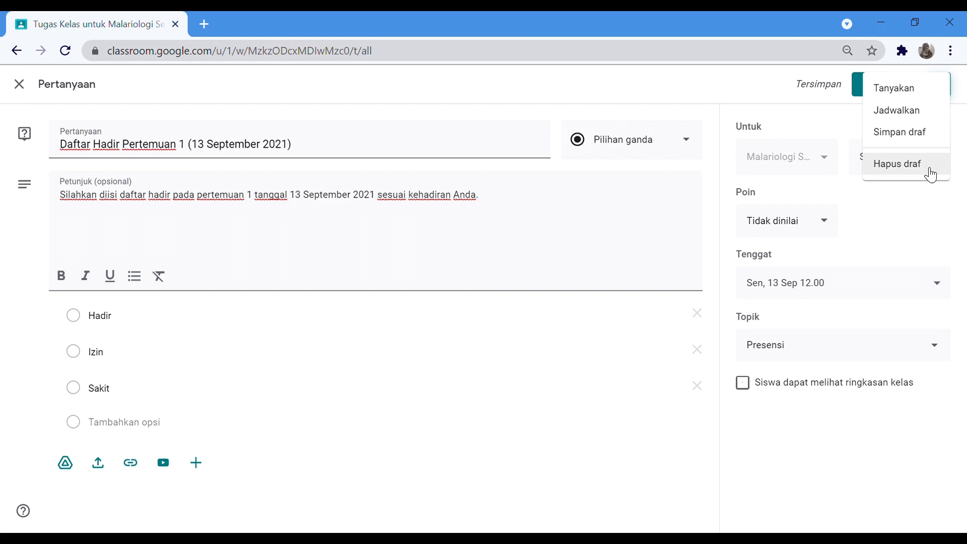
left_click(923, 126)
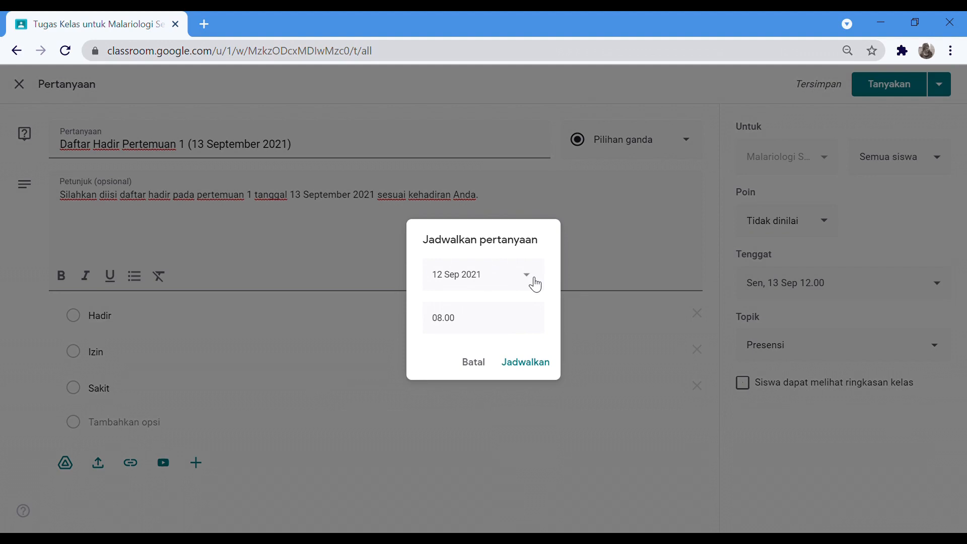
left_click(535, 284)
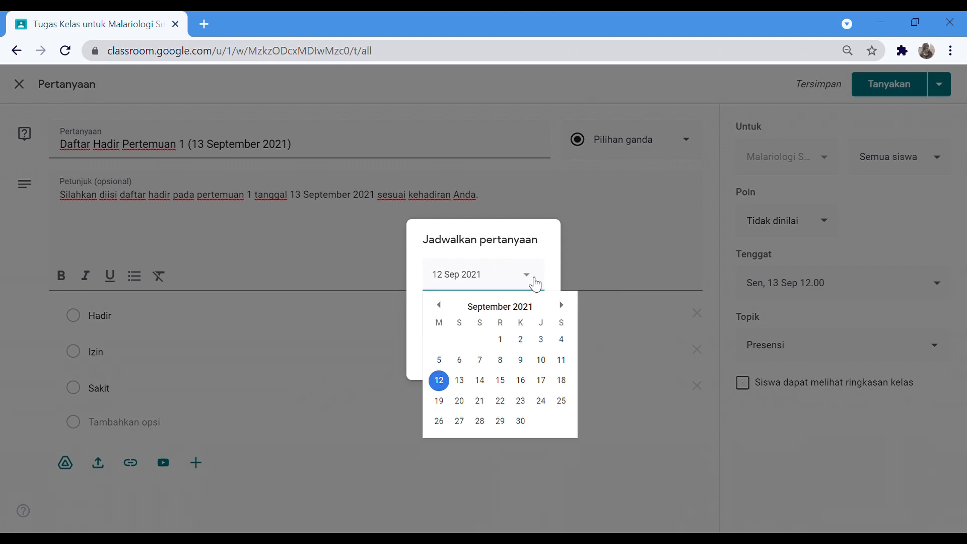
left_click(459, 379)
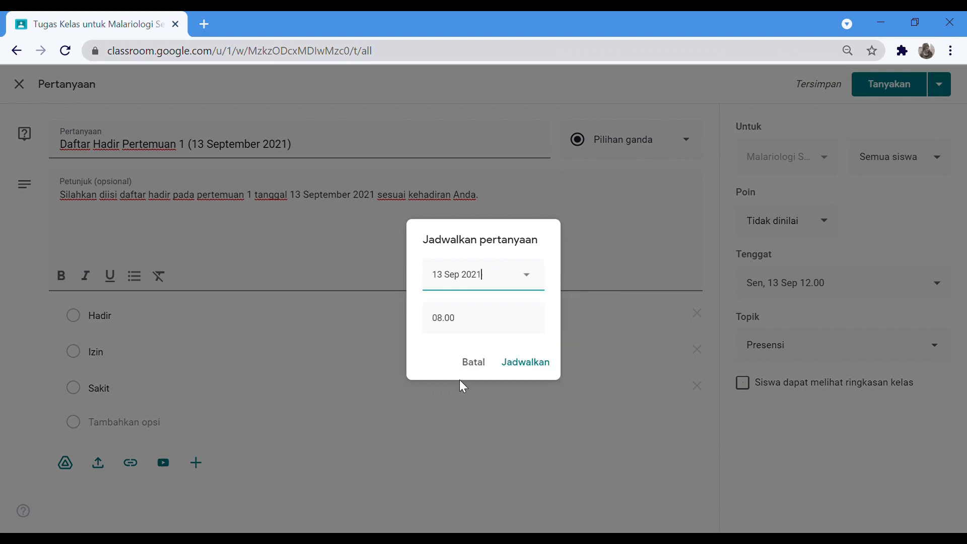
left_click(450, 326)
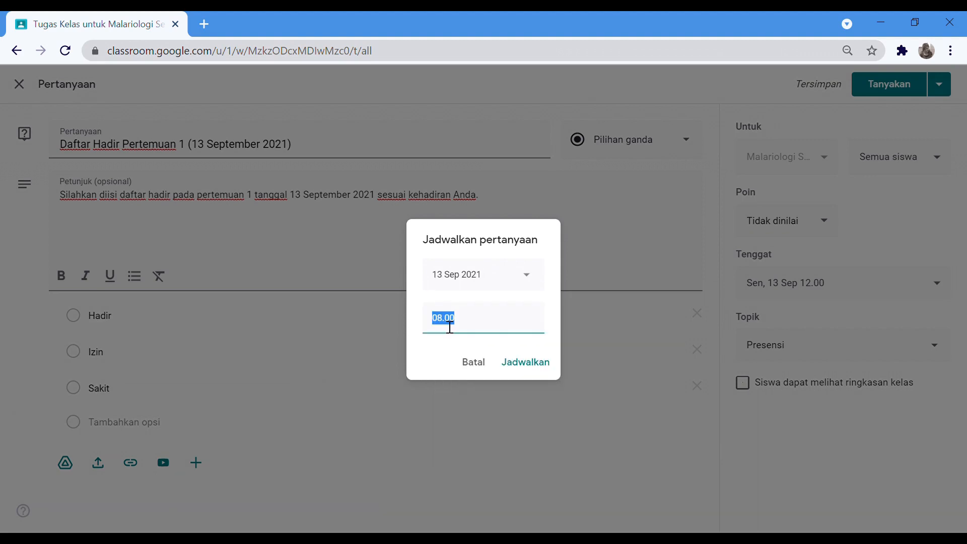
type("09.00")
left_click(530, 369)
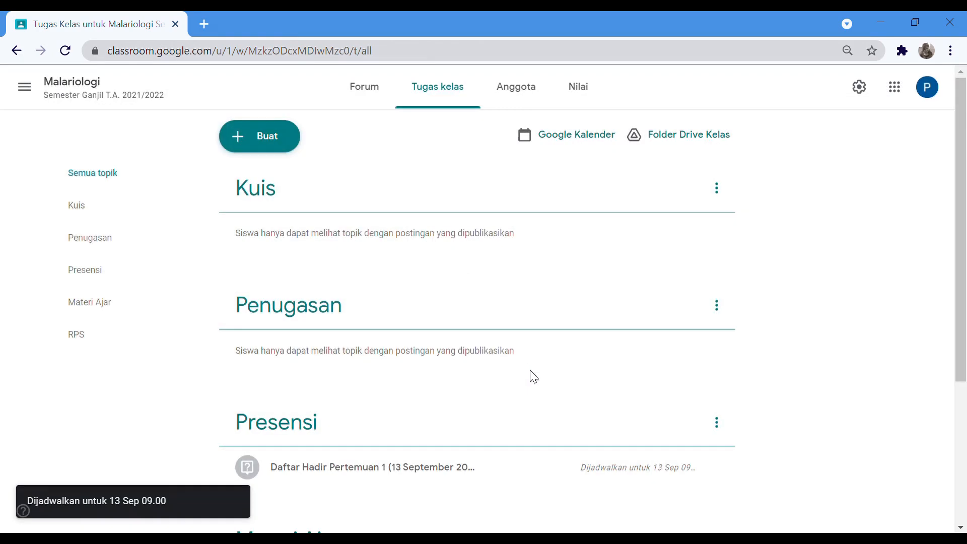
scroll(534, 377, "down", 1)
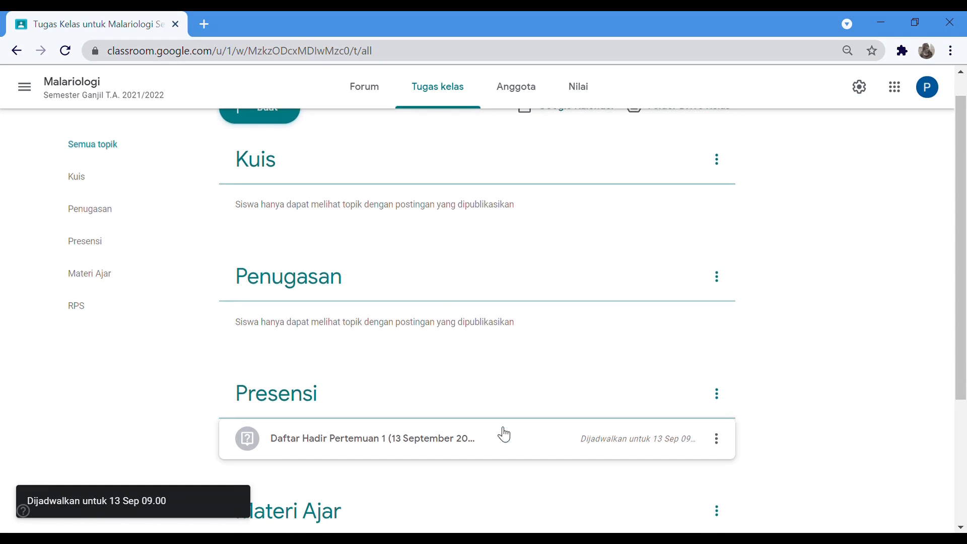
scroll(504, 433, "down", 1)
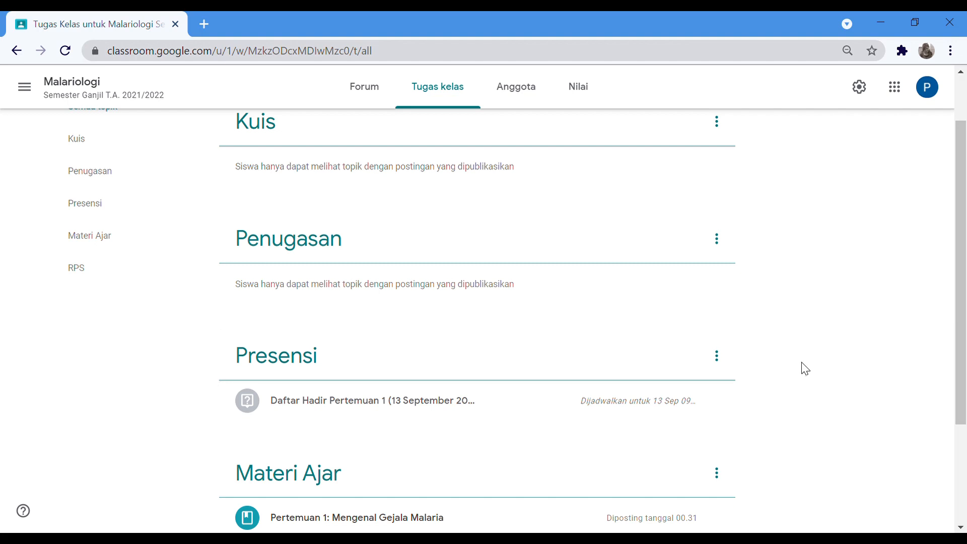
Step: Create a new assignment (Tugas) titled "Daftar Hadir Pertemuan 2 (20 September 2021)"
scroll(805, 368, "up", 2)
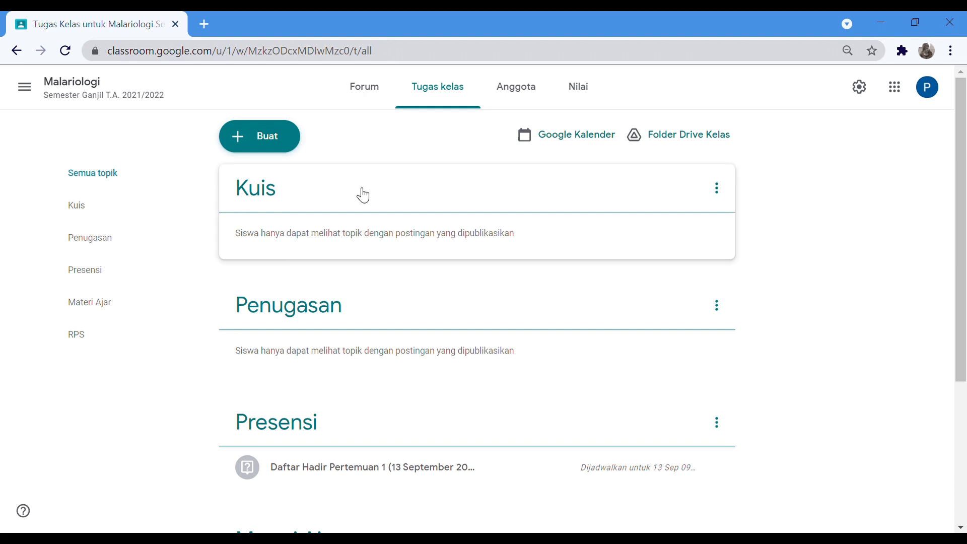
left_click(288, 154)
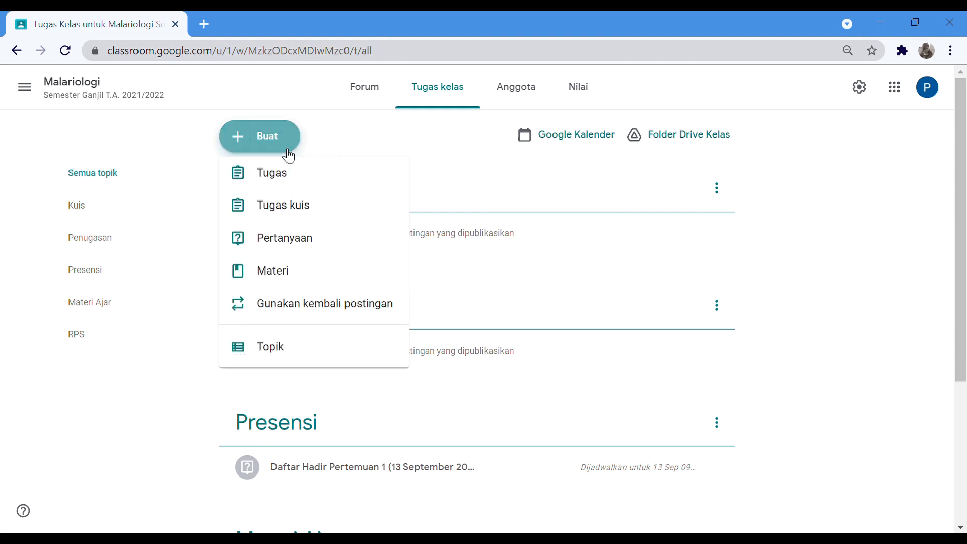
left_click(291, 189)
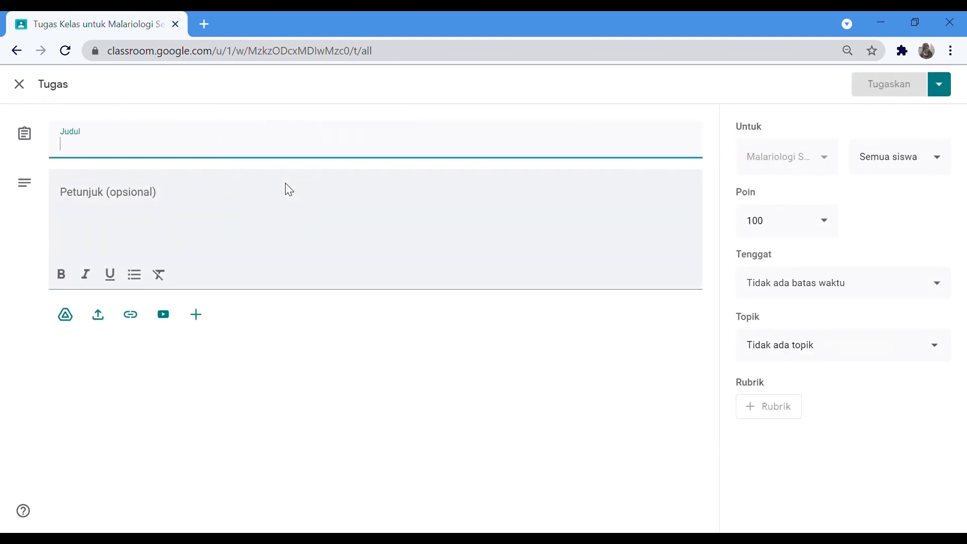
type("Daf")
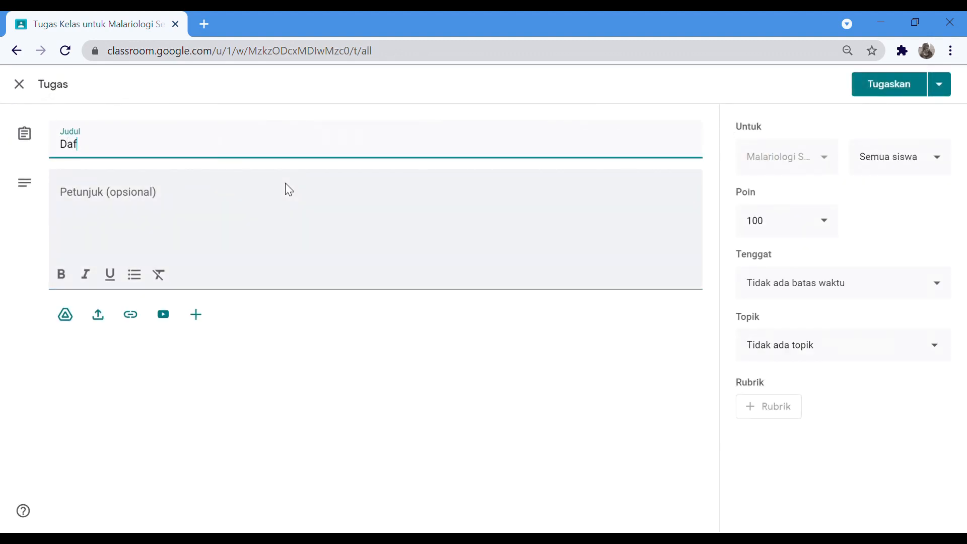
type("tar Hadir Pertemuan ")
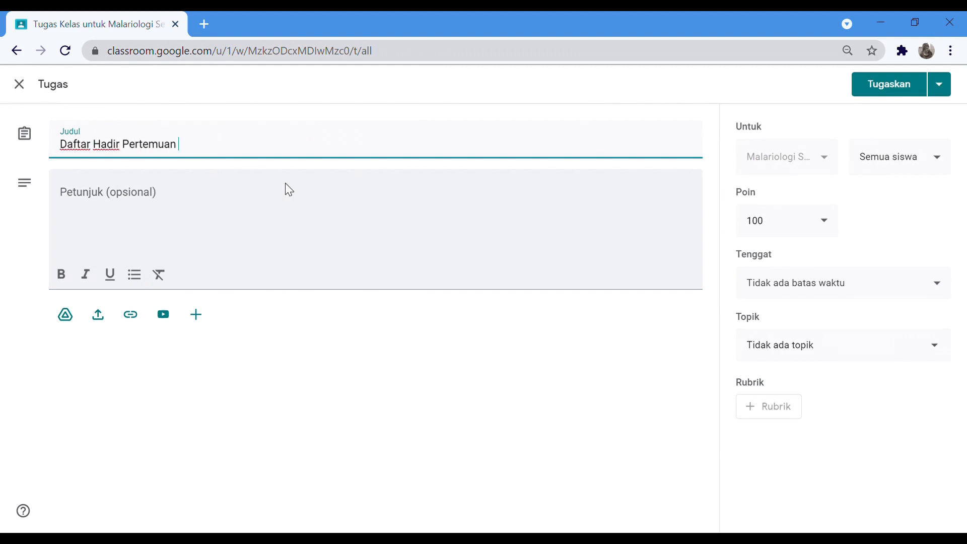
type("2 (20 September 2021)")
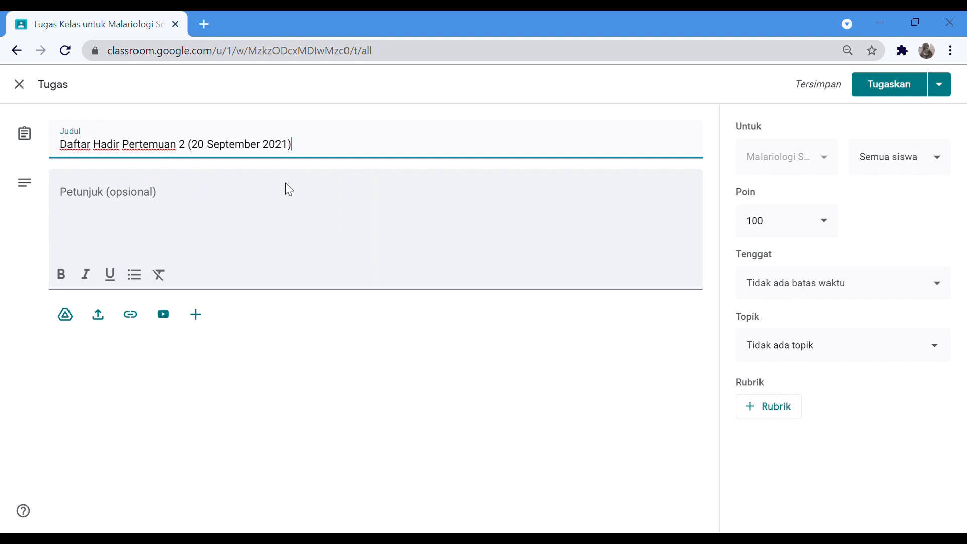
Step: Enter the assignment instructions "Silahkan mengisi daftar hadir pada pertemuan 2 tanggal 20 September 2021 sesuai kehadiran Anda."
left_click(200, 207)
type("Silahkan mengisi daftar hadir pada pertemuan 2 tanggal 20 September 2021 sesuai kehadiran Anda.")
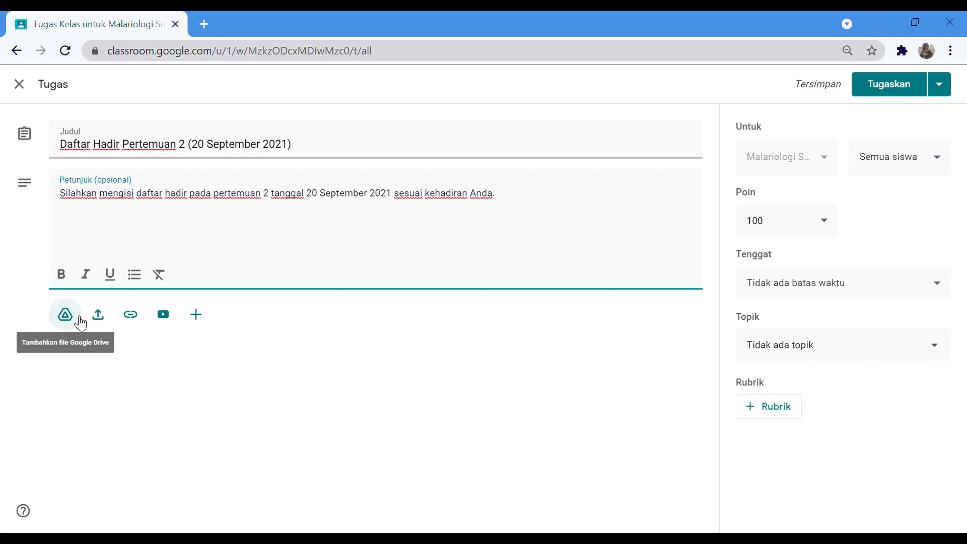
Step: Attach the Google Form "Presensi" from Google Drive to the assignment and dismiss the drag-and-drop tip
left_click(207, 325)
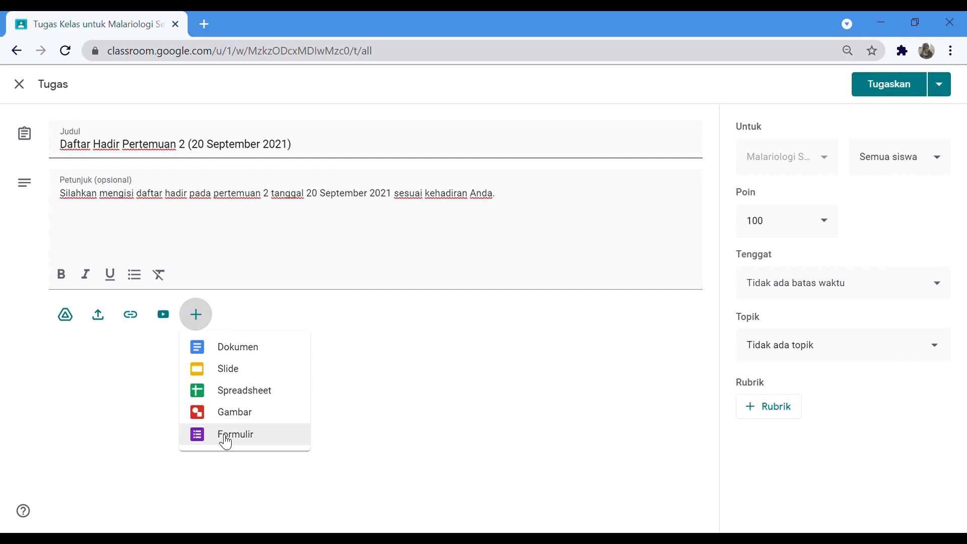
left_click(124, 396)
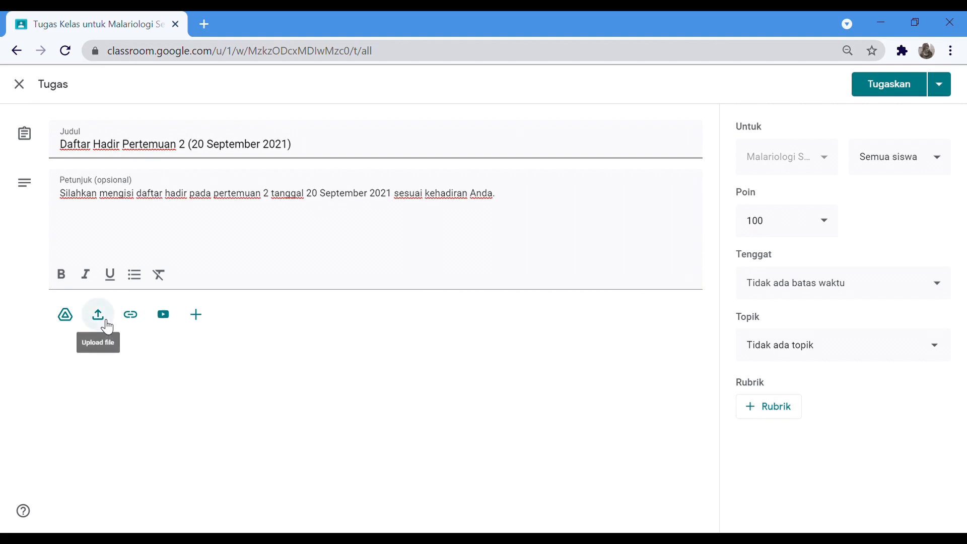
left_click(79, 321)
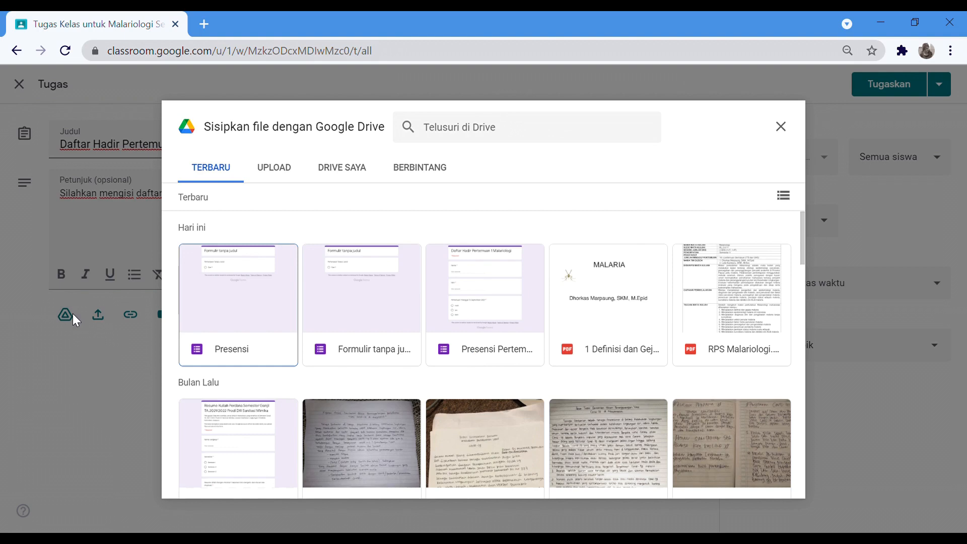
left_click(250, 327)
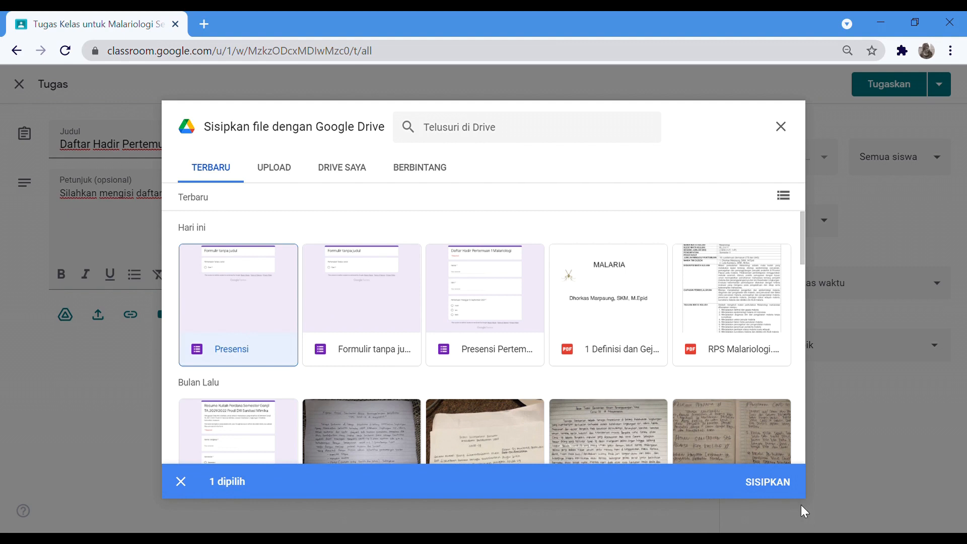
left_click(785, 491)
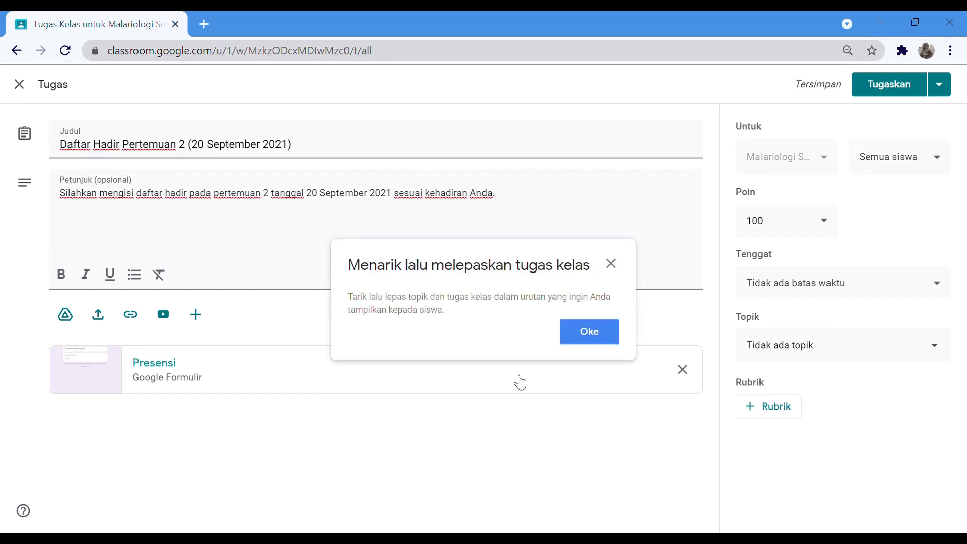
left_click(607, 331)
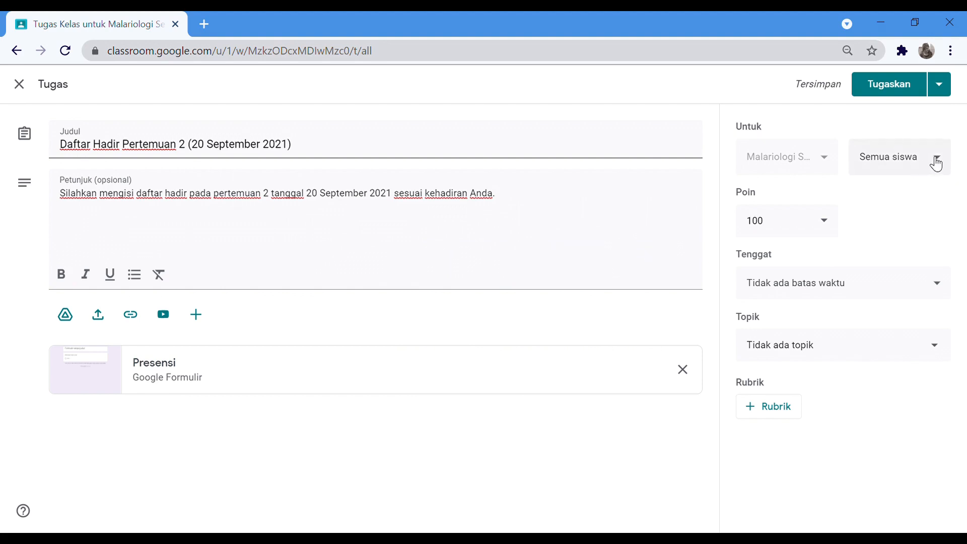
Step: Make the assignment ungraded (Tidak dinilai) and set its due date to 20 Sep 2021 at 12.00
left_click(824, 236)
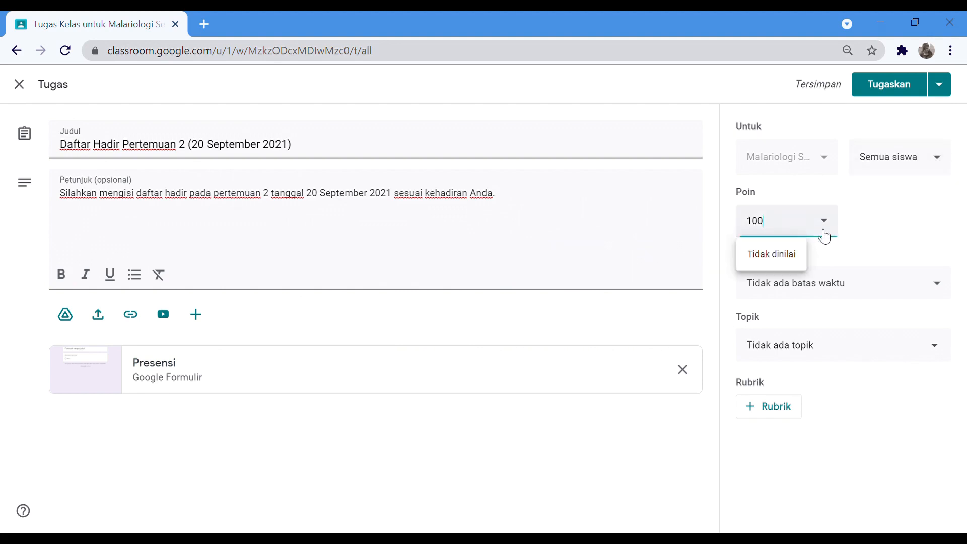
left_click(795, 258)
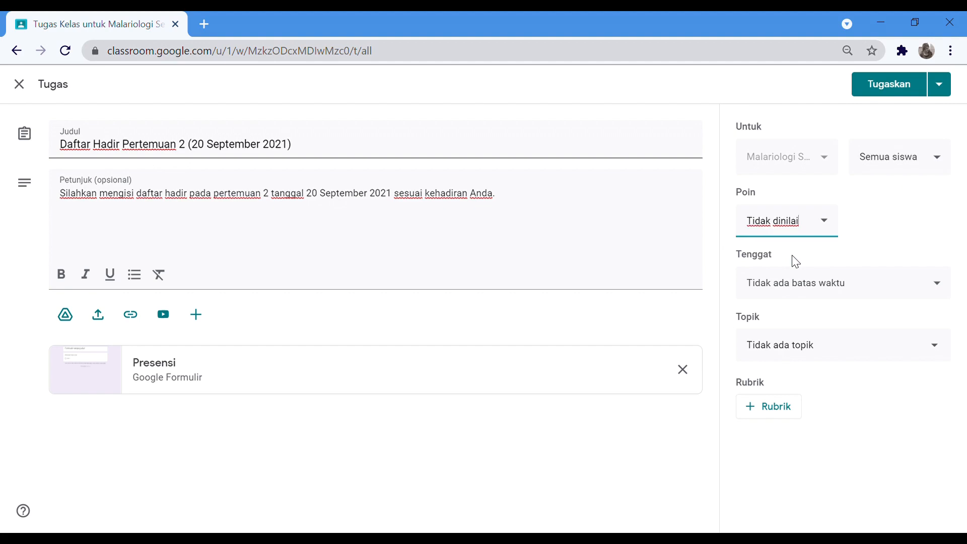
left_click(857, 286)
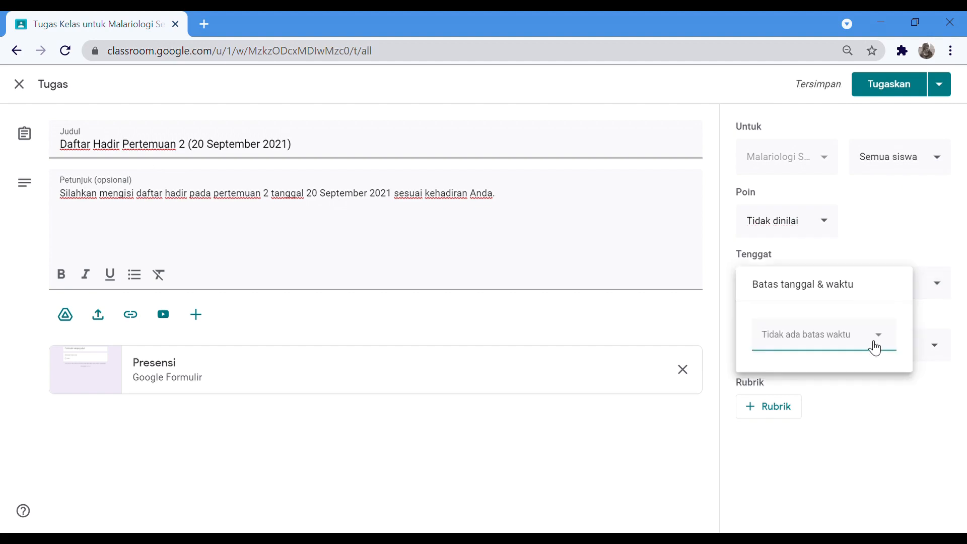
left_click(875, 347)
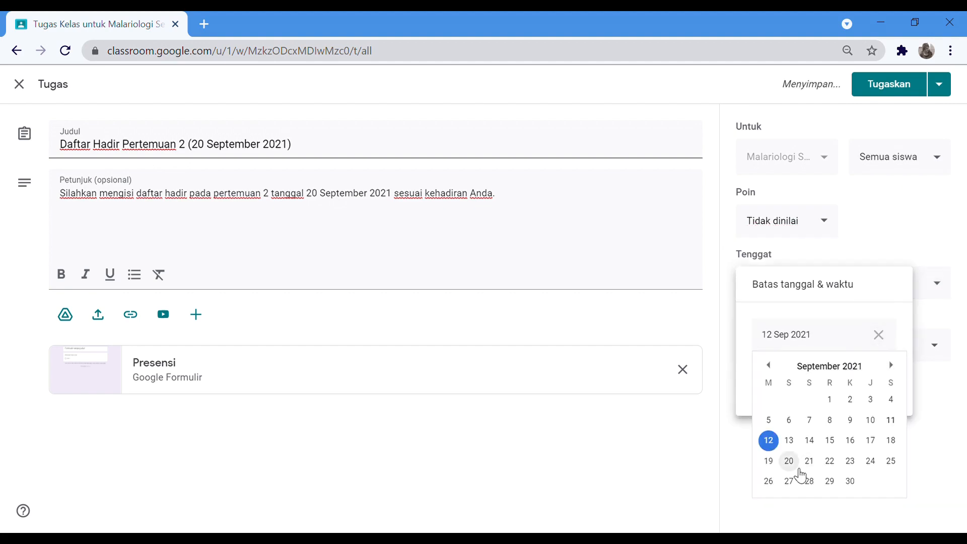
left_click(799, 469)
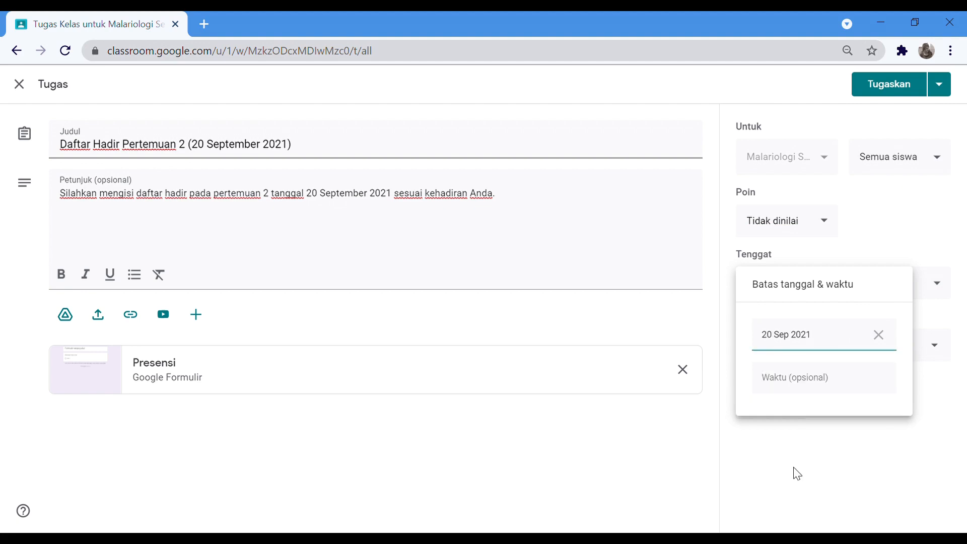
left_click(788, 379)
type("12")
type(":00")
left_click(699, 480)
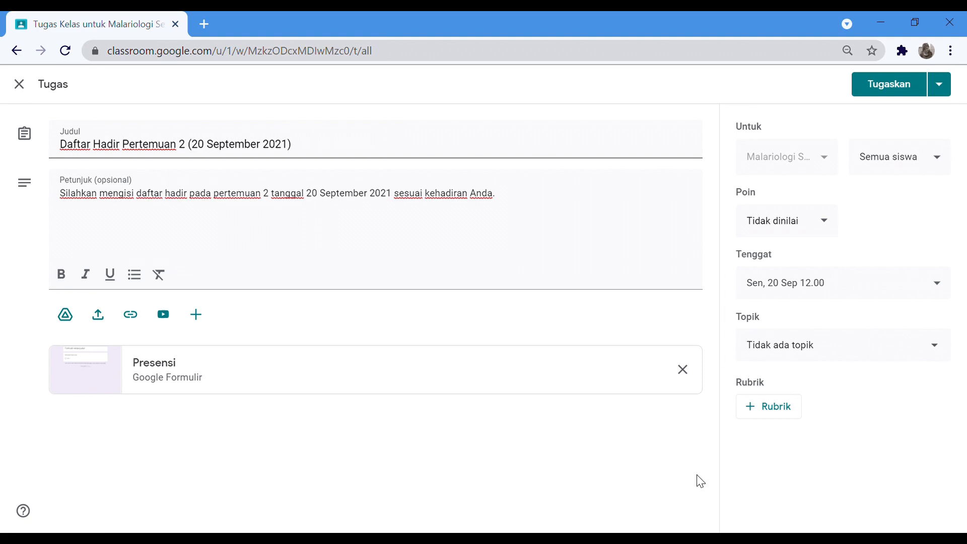
Step: Assign the meeting 2 attendance assignment to the topic Presensi and schedule it for 20 Sep 2021 at 09.00
left_click(854, 347)
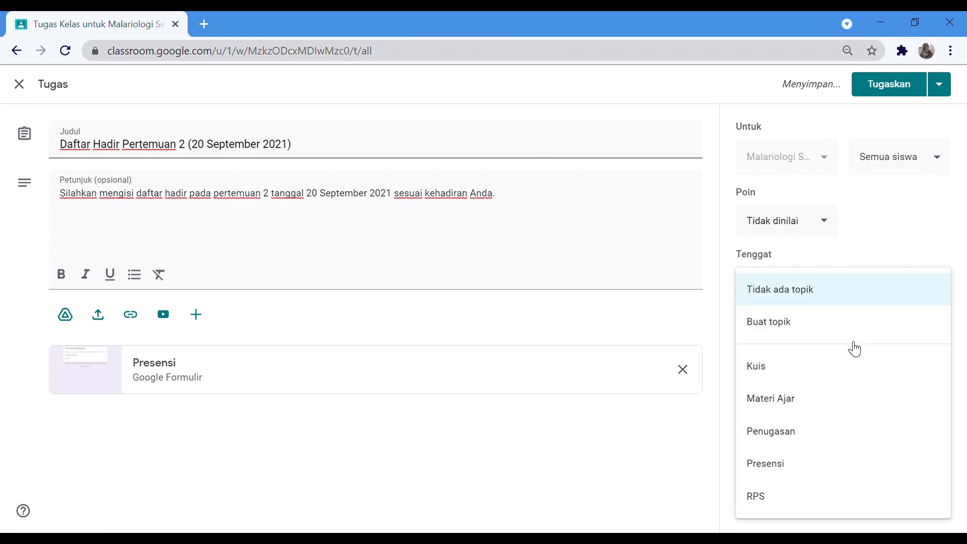
left_click(787, 468)
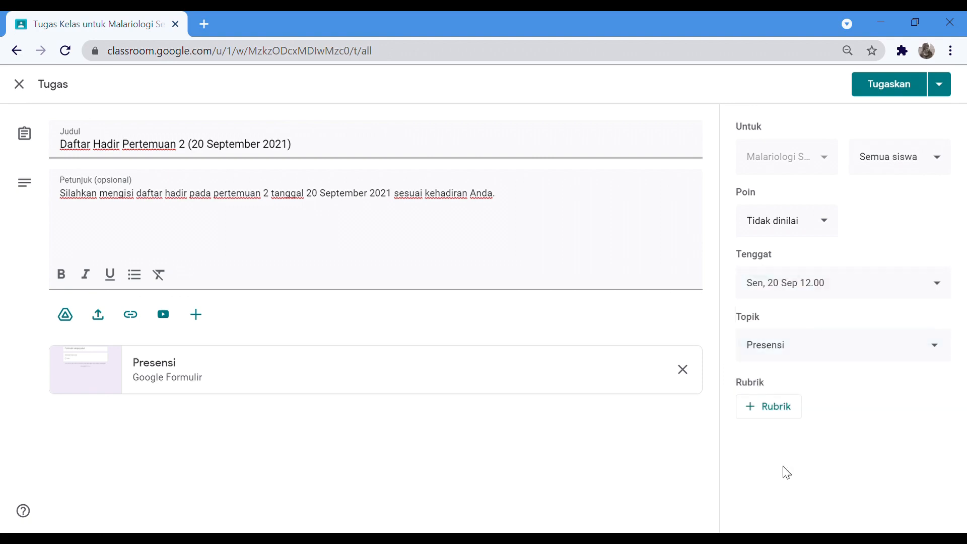
left_click(952, 92)
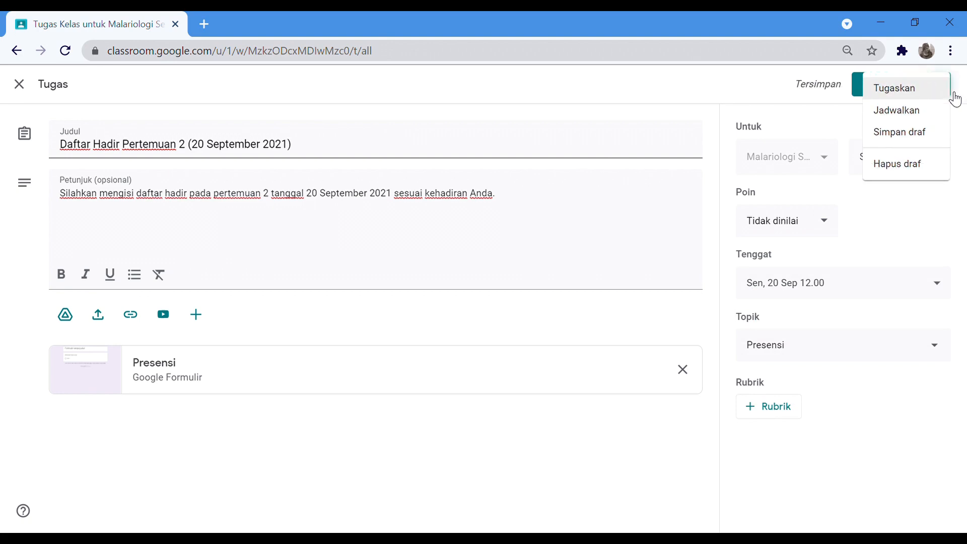
left_click(945, 111)
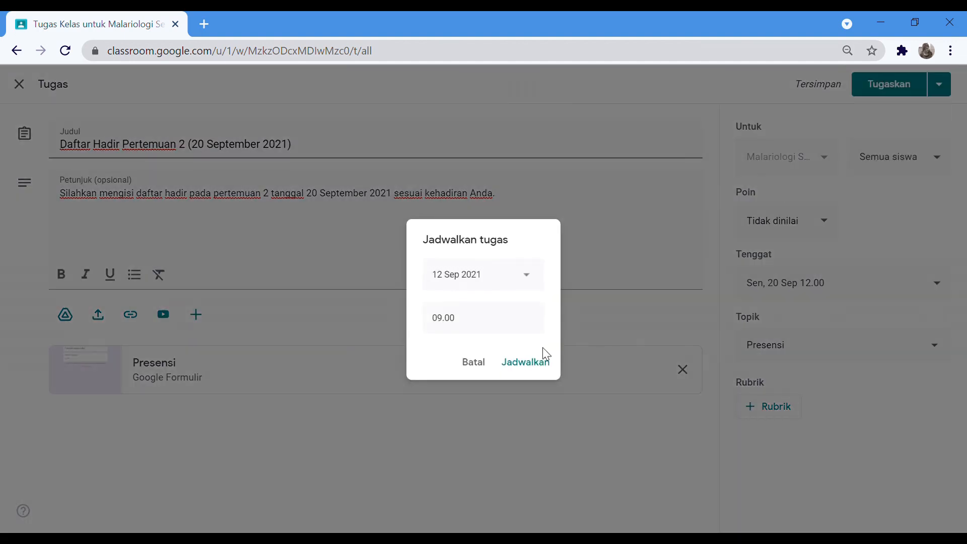
left_click(470, 282)
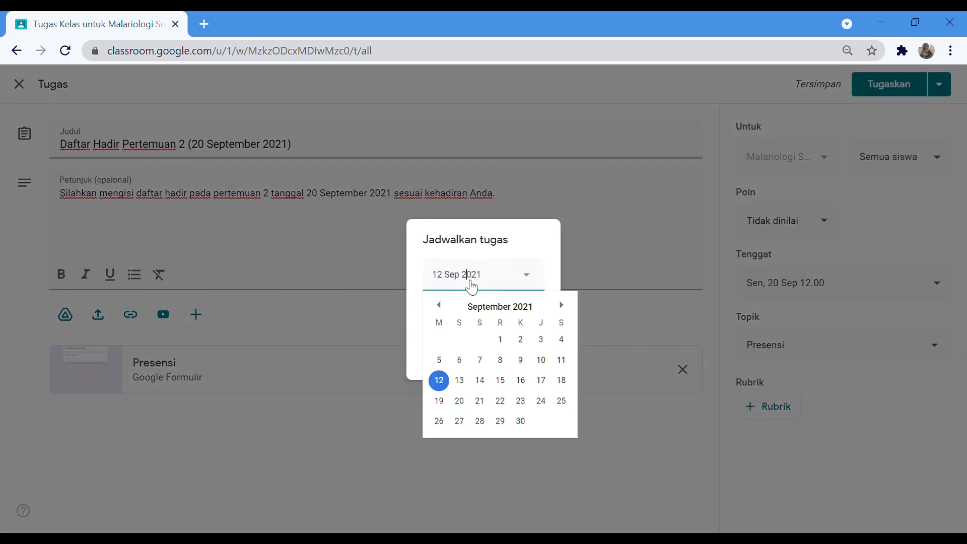
left_click(459, 401)
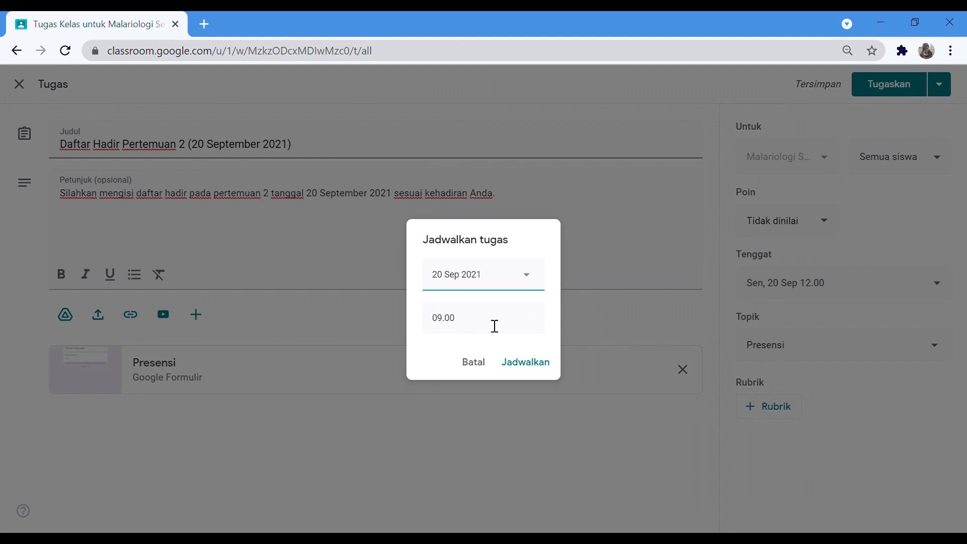
left_click(535, 368)
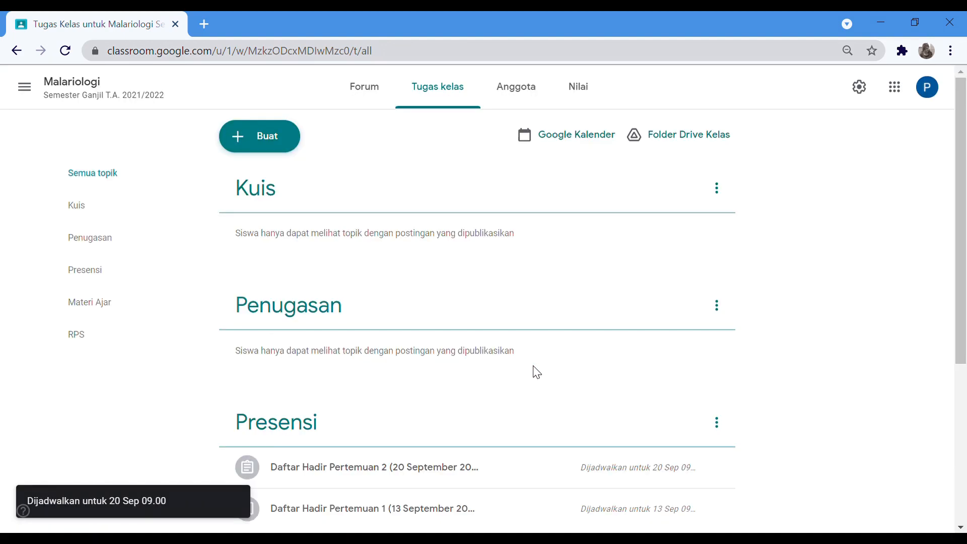
scroll(778, 354, "down", 2)
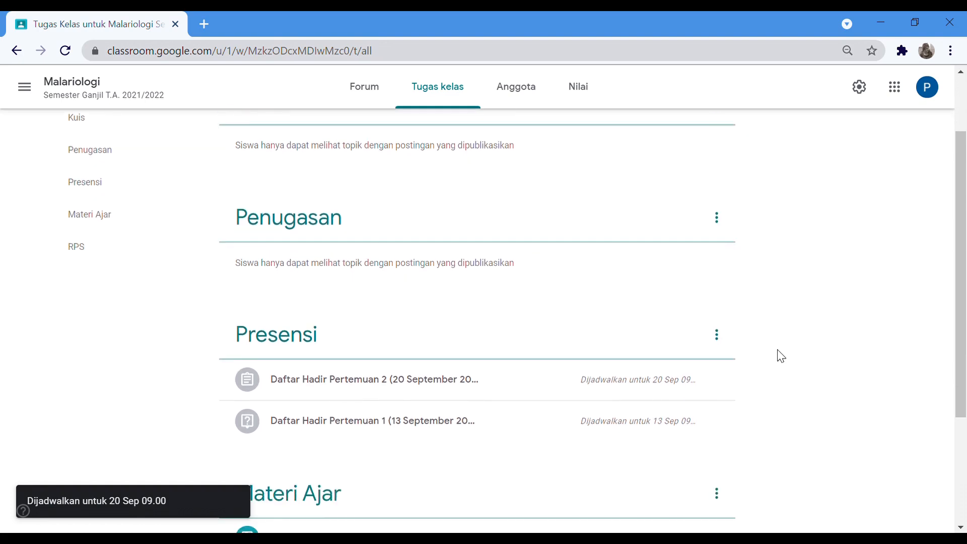
Step: Review the details of the scheduled Daftar Hadir Pertemuan 1 question and Daftar Hadir Pertemuan 2 assignment under the topic Presensi
scroll(781, 356, "down", 3)
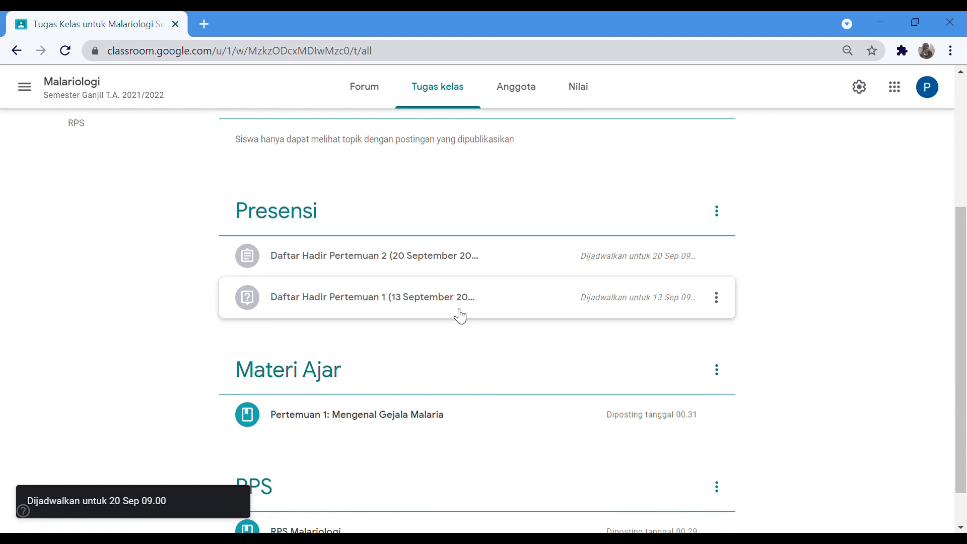
left_click(559, 317)
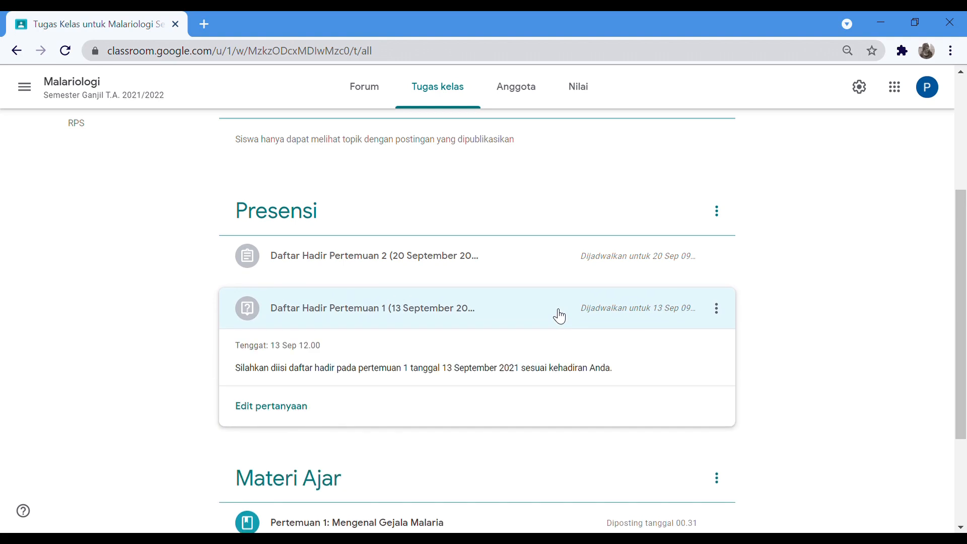
left_click(557, 263)
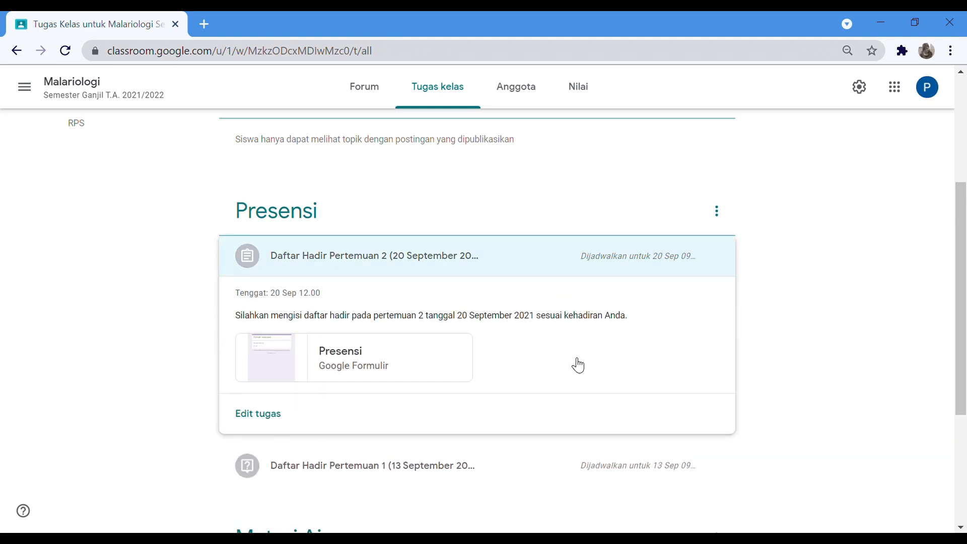
scroll(576, 364, "down", 1)
left_click(559, 398)
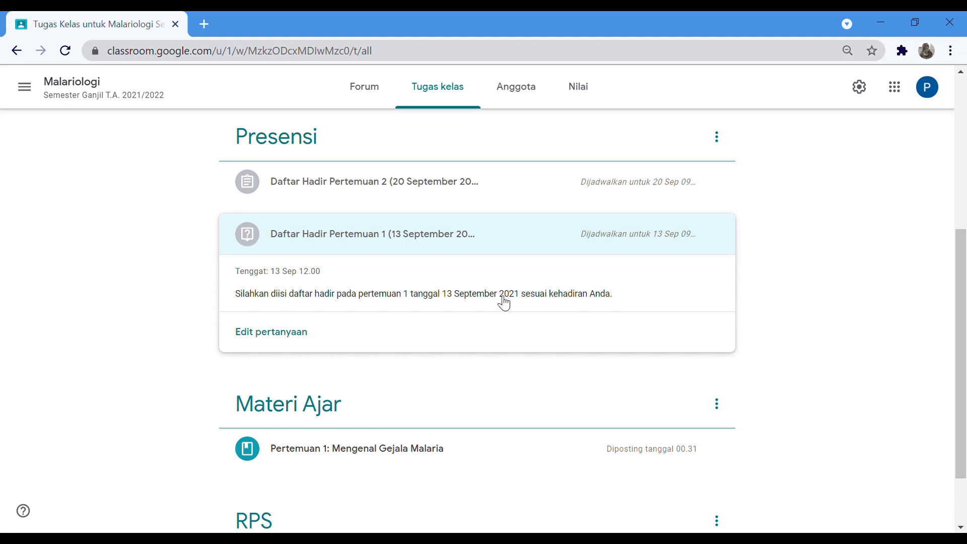
scroll(576, 296, "up", 2)
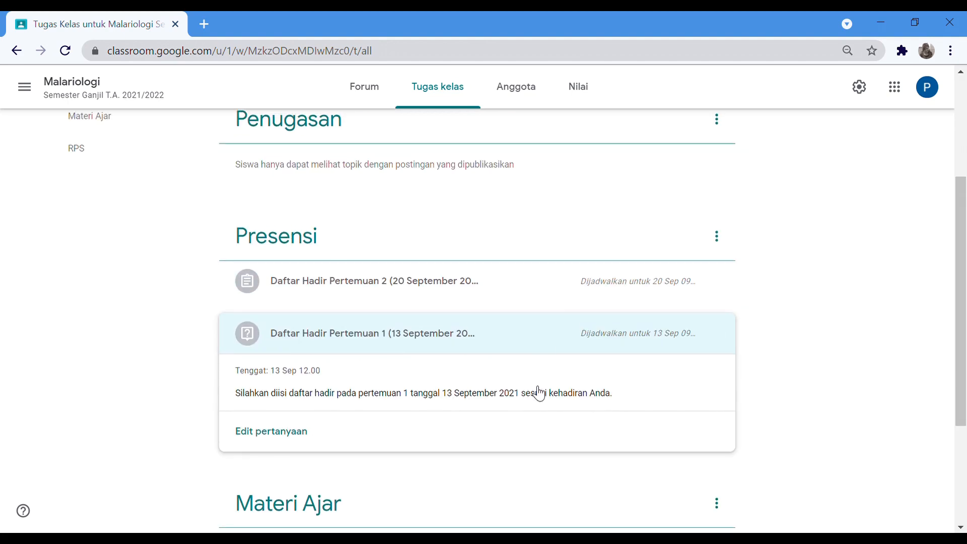
left_click(535, 296)
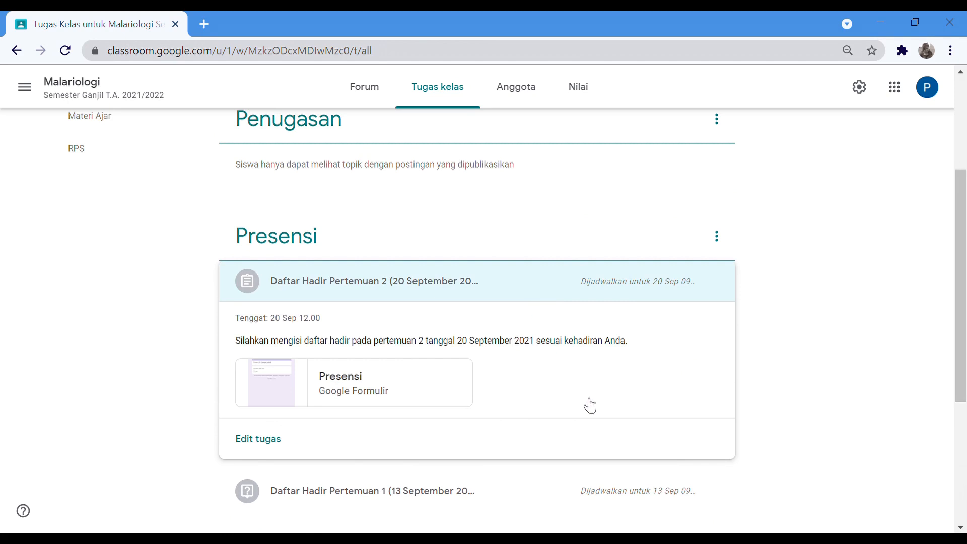
scroll(590, 405, "down", 1)
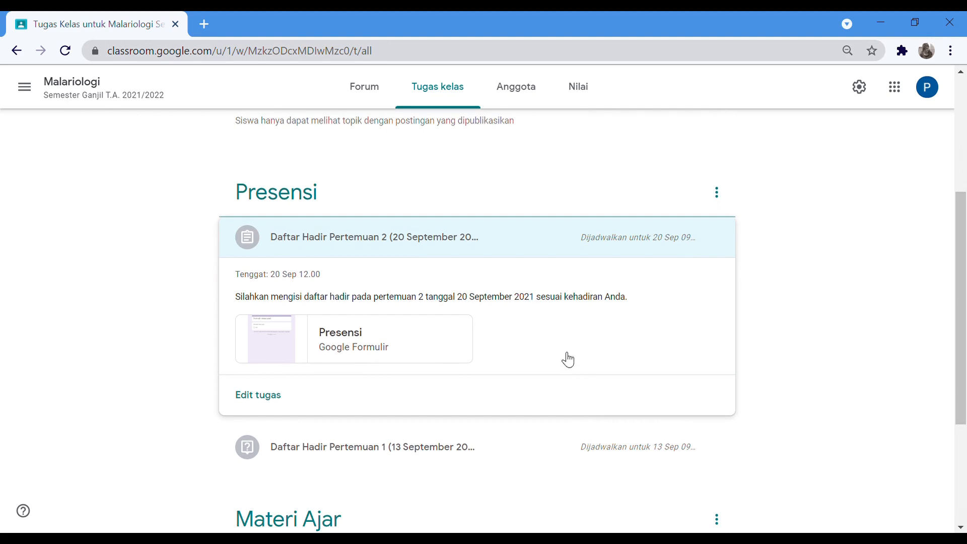
scroll(567, 359, "down", 1)
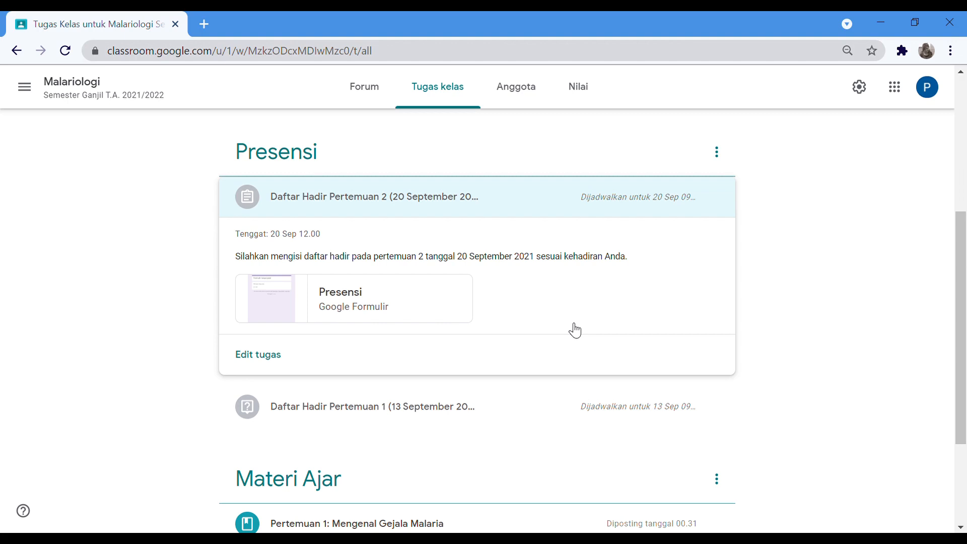
scroll(798, 292, "up", 5)
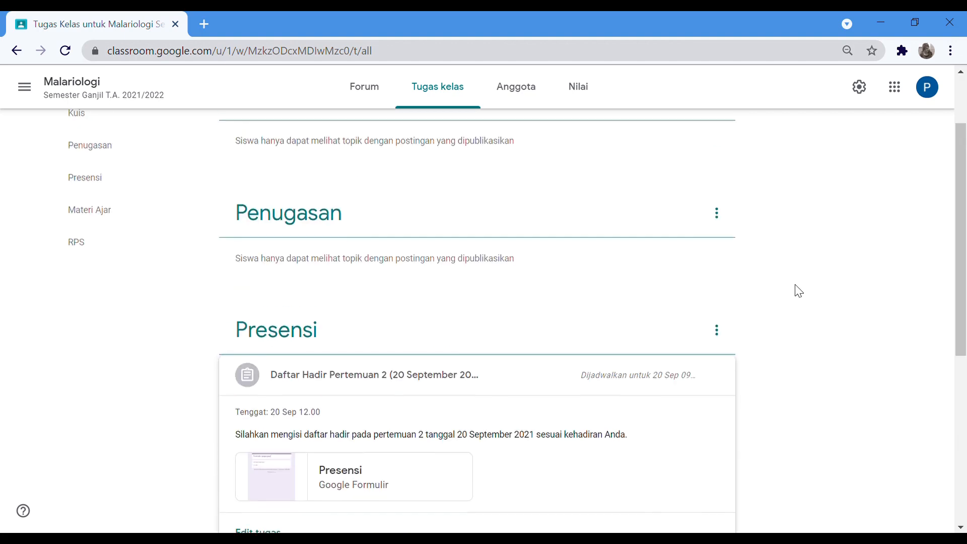